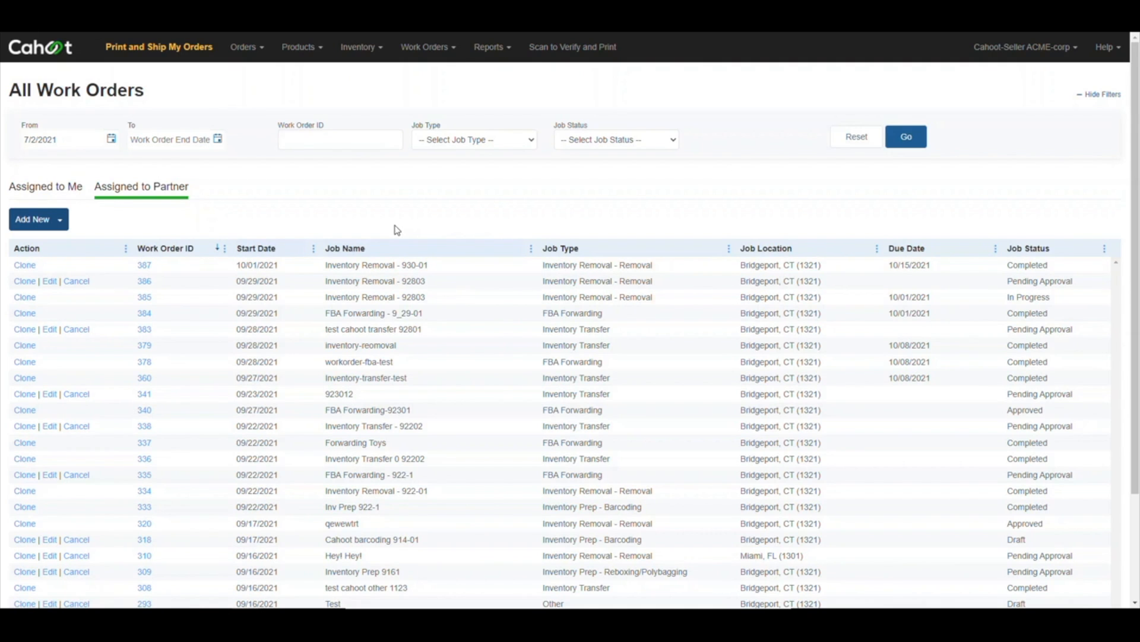
left_click(532, 249)
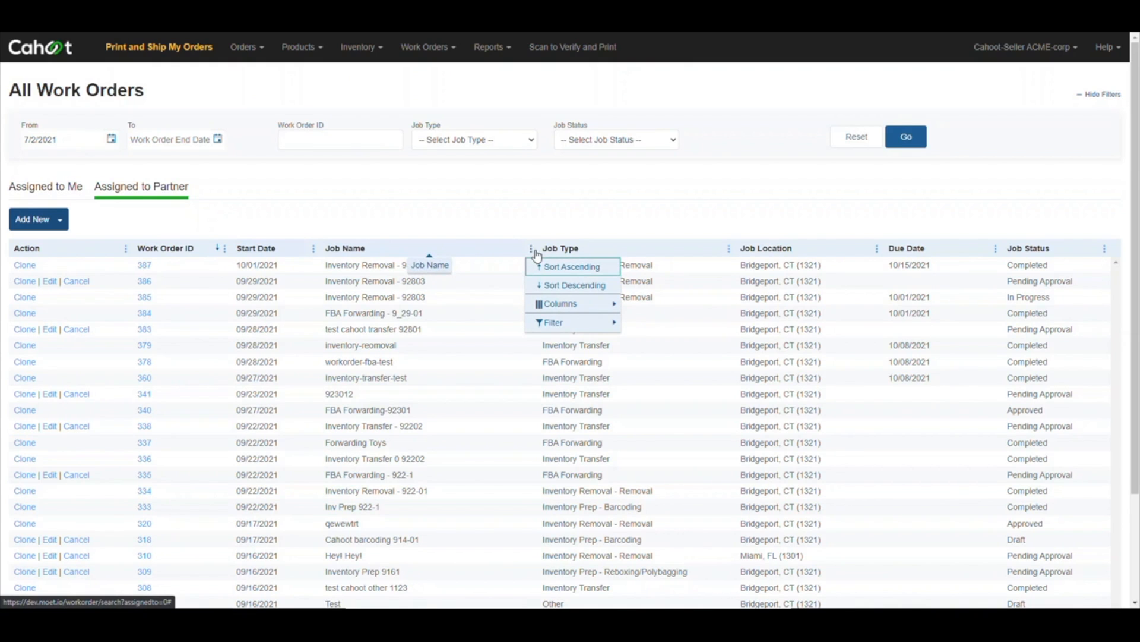
left_click(557, 206)
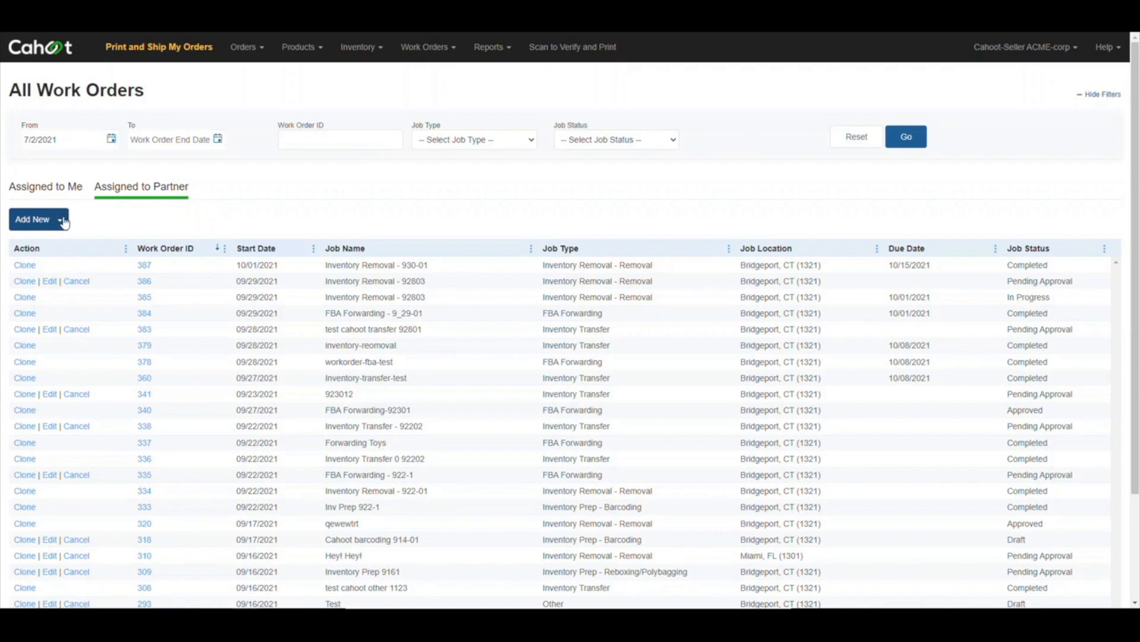
left_click(62, 220)
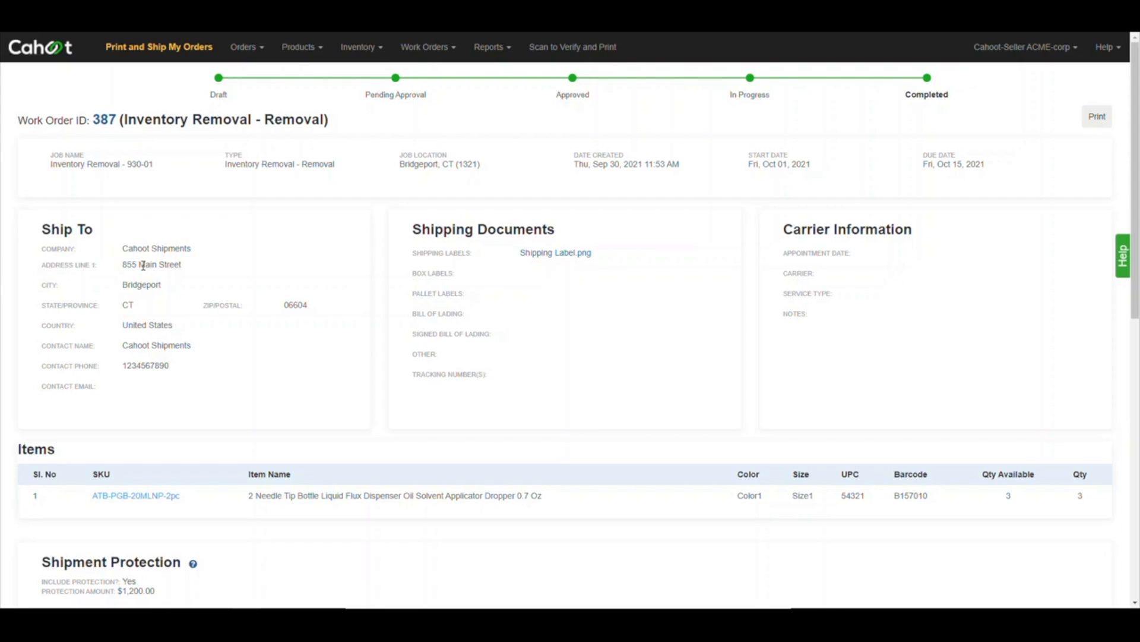
scroll(144, 265, "down", 10)
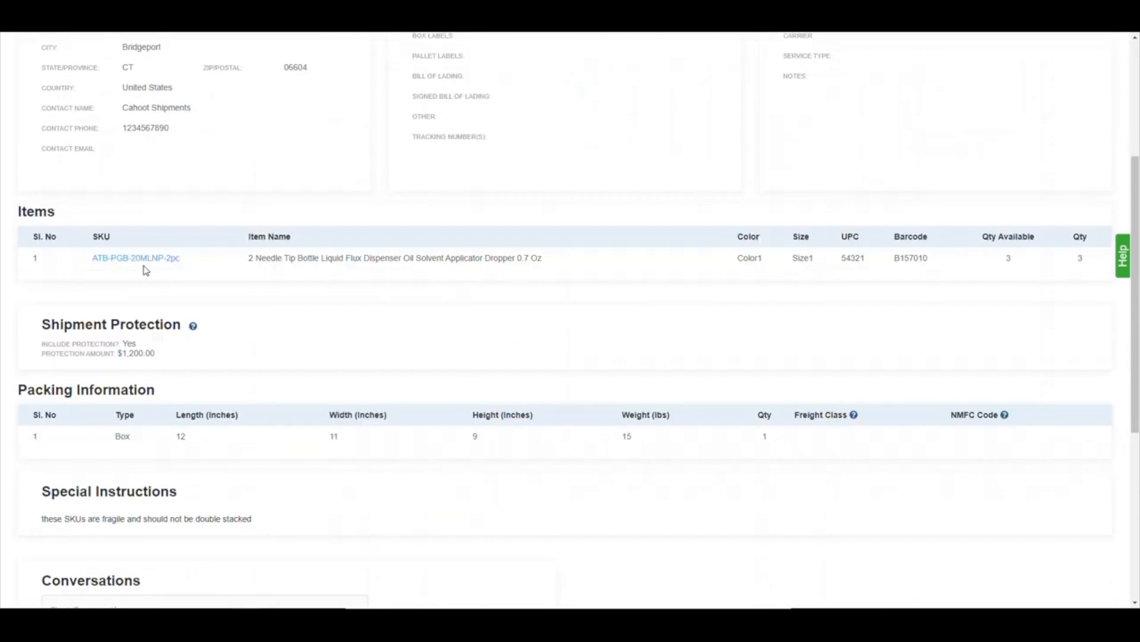
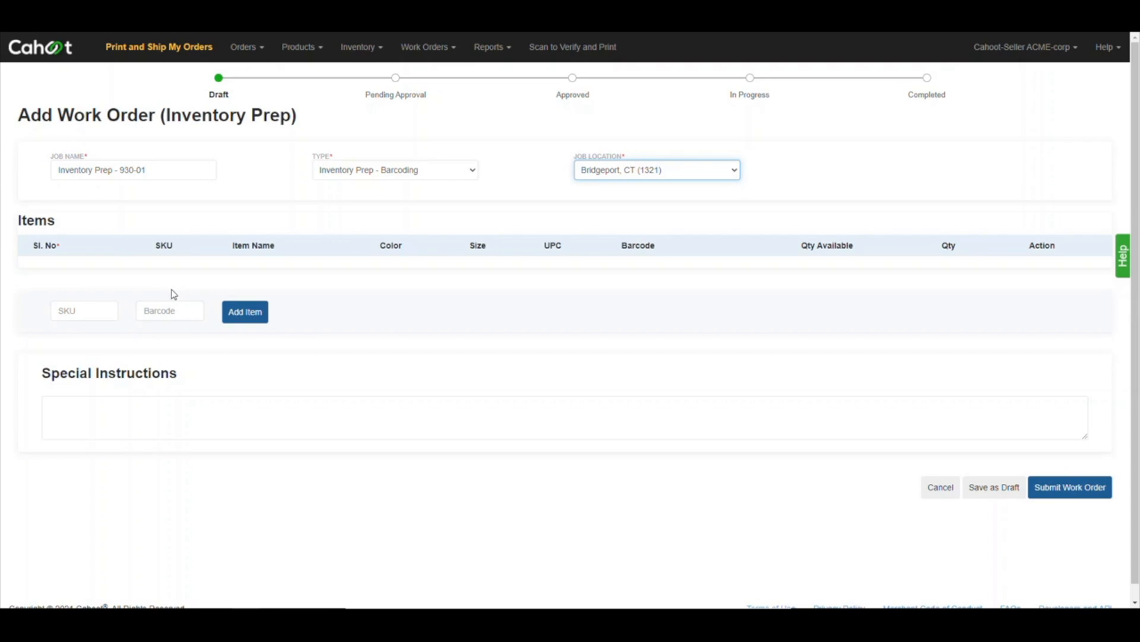
Add the items with SKUs ATB-PGB-20MLNP-2pc and 10159260S to the Inventory Prep work order
left_click(249, 320)
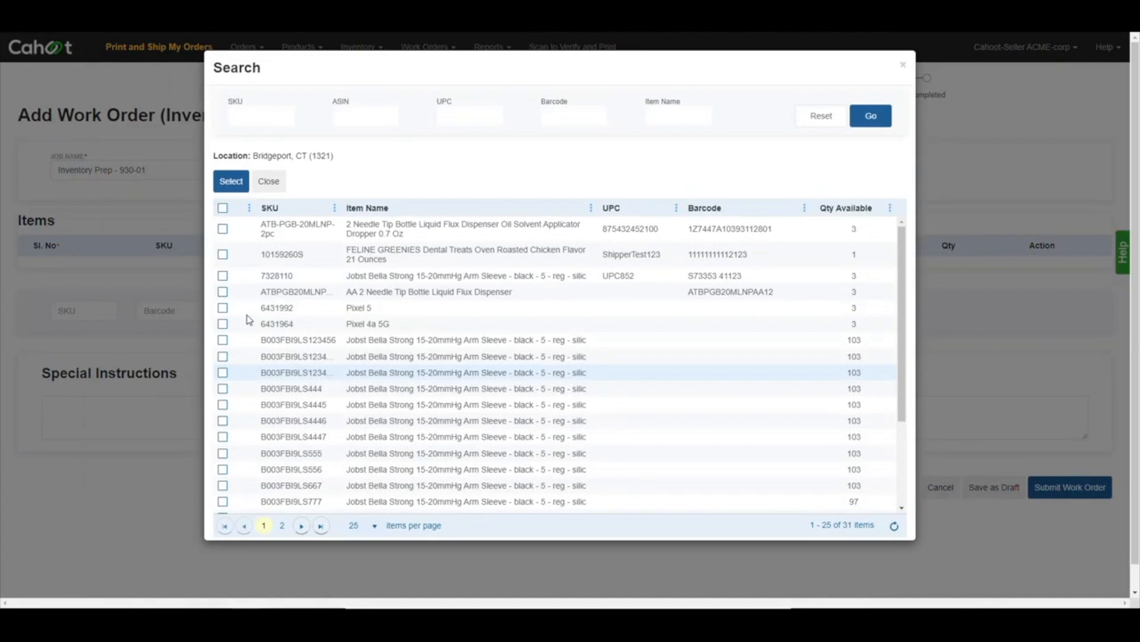
left_click(222, 229)
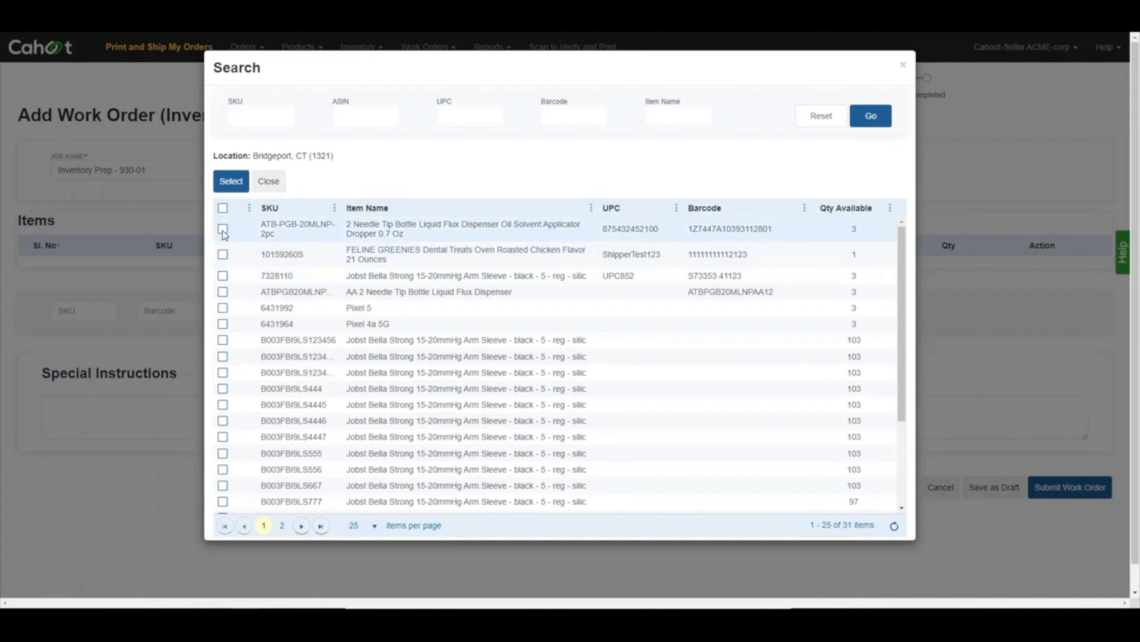
left_click(222, 254)
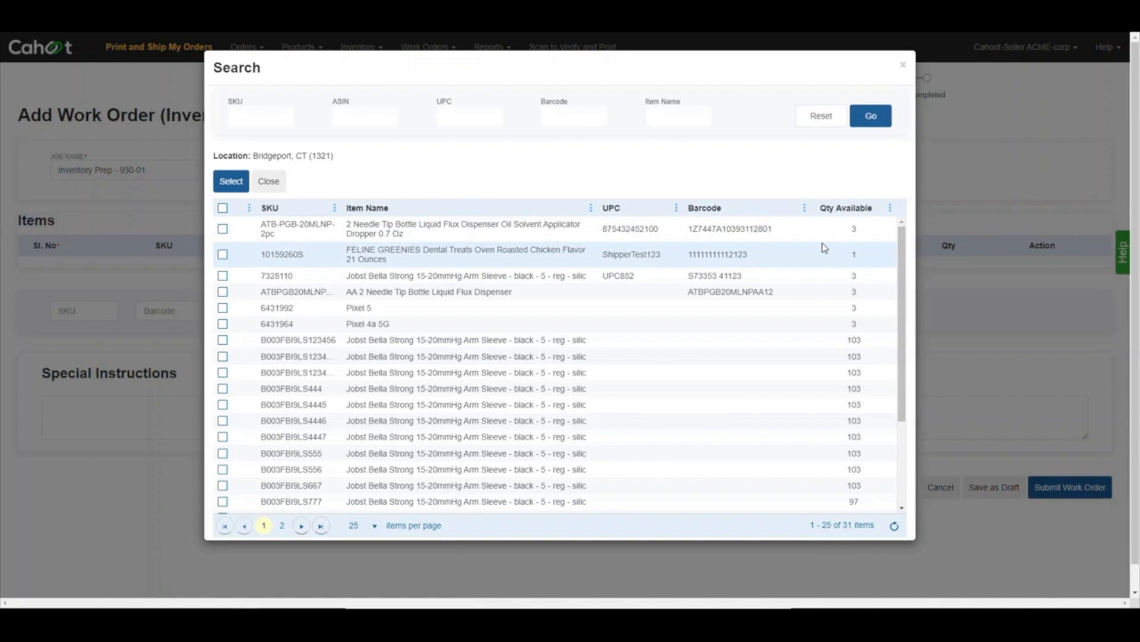
left_click(223, 229)
left_click(222, 255)
left_click(232, 181)
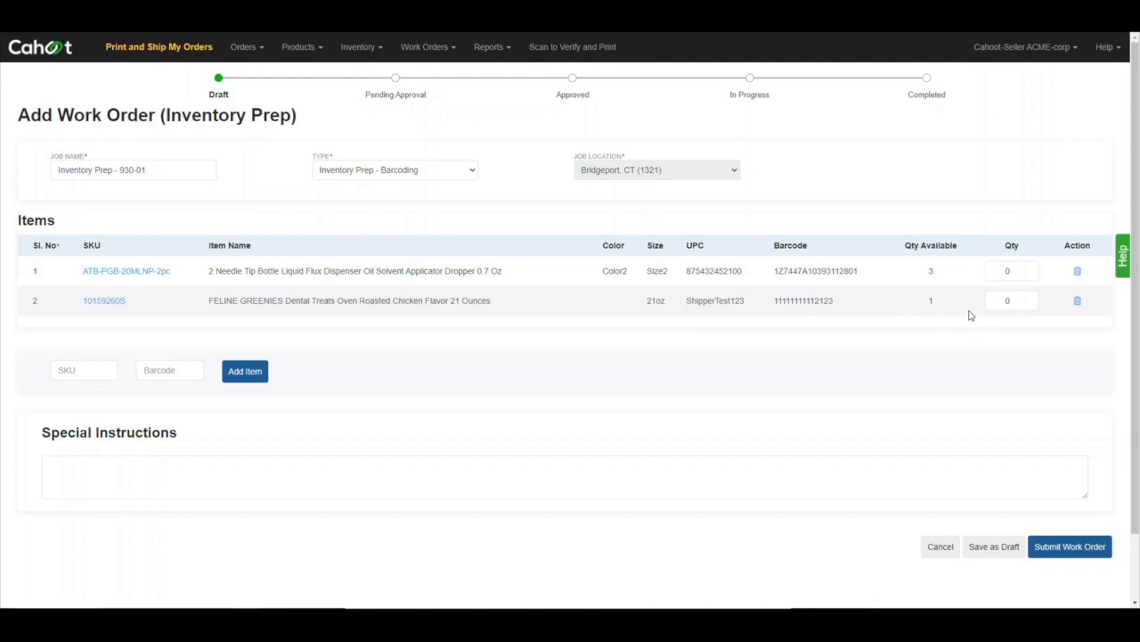
Set the quantity of ATB-PGB-20MLNP-2pc to 3 and of 10159260S to 1, and remove the 10159260S item from the work order
left_click_drag(1012, 271, 991, 267)
type("3")
left_click_drag(1013, 300, 984, 295)
type("1")
left_click(978, 328)
left_click(1078, 302)
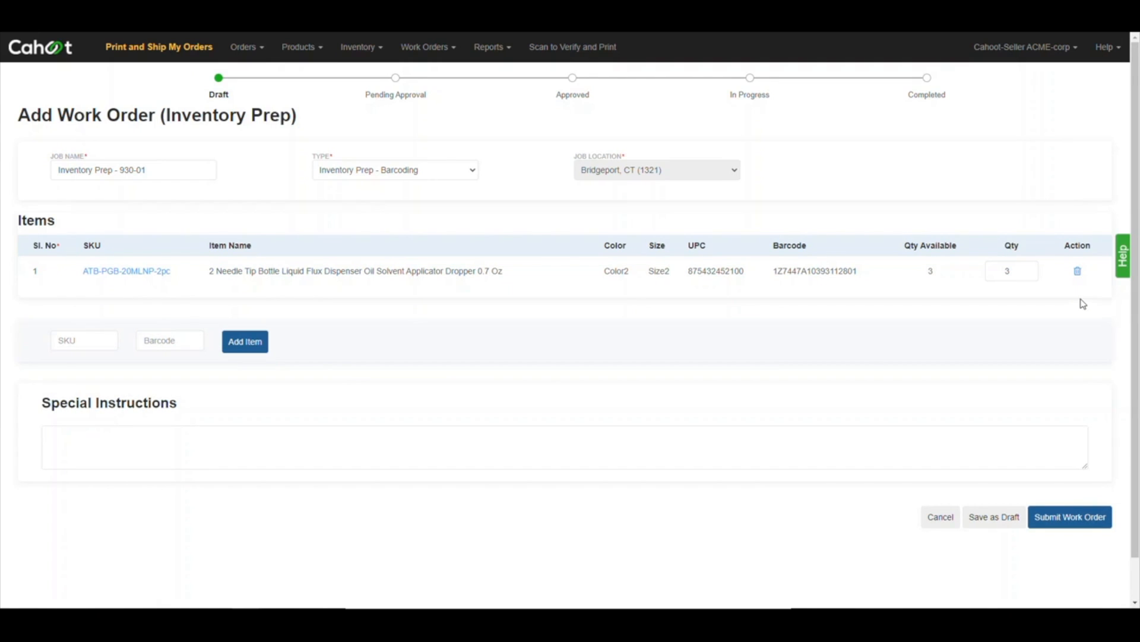
Enter the special instructions "barcodes need to be added to the bottom face of each product" and submit the work order
left_click(661, 449)
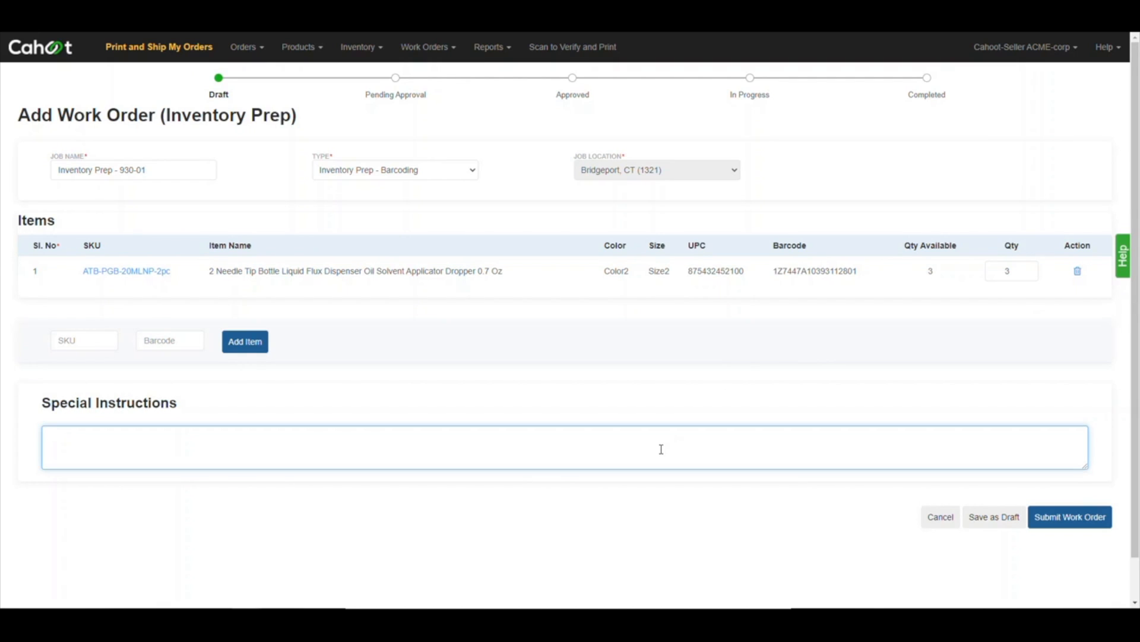
type("barcodes need to be added to the bottom face of each product")
left_click(754, 387)
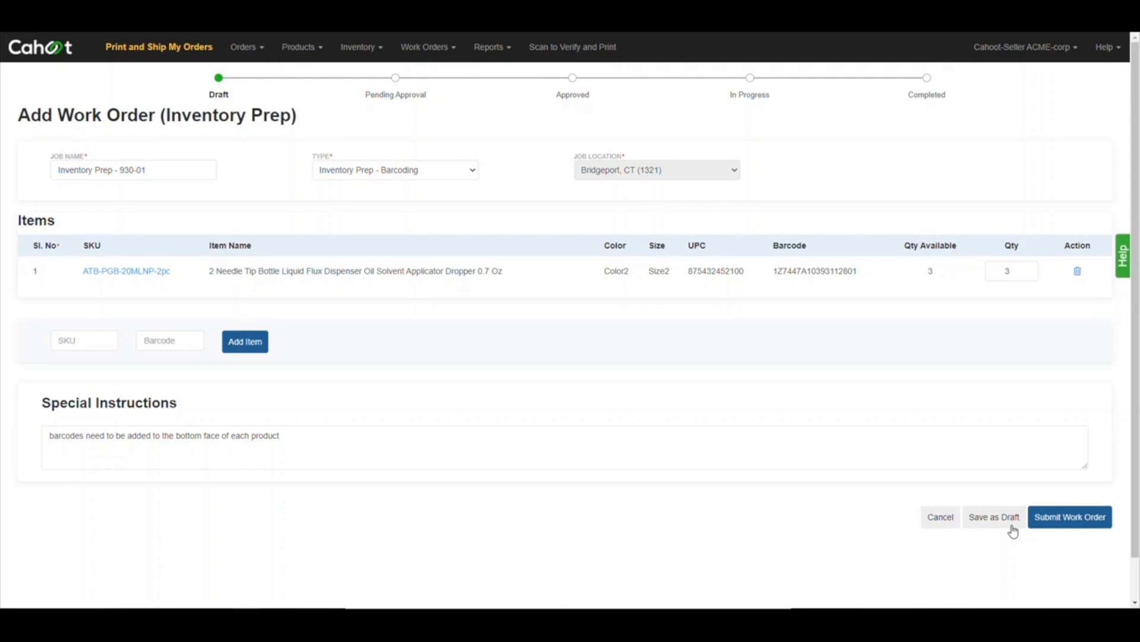
left_click(1069, 521)
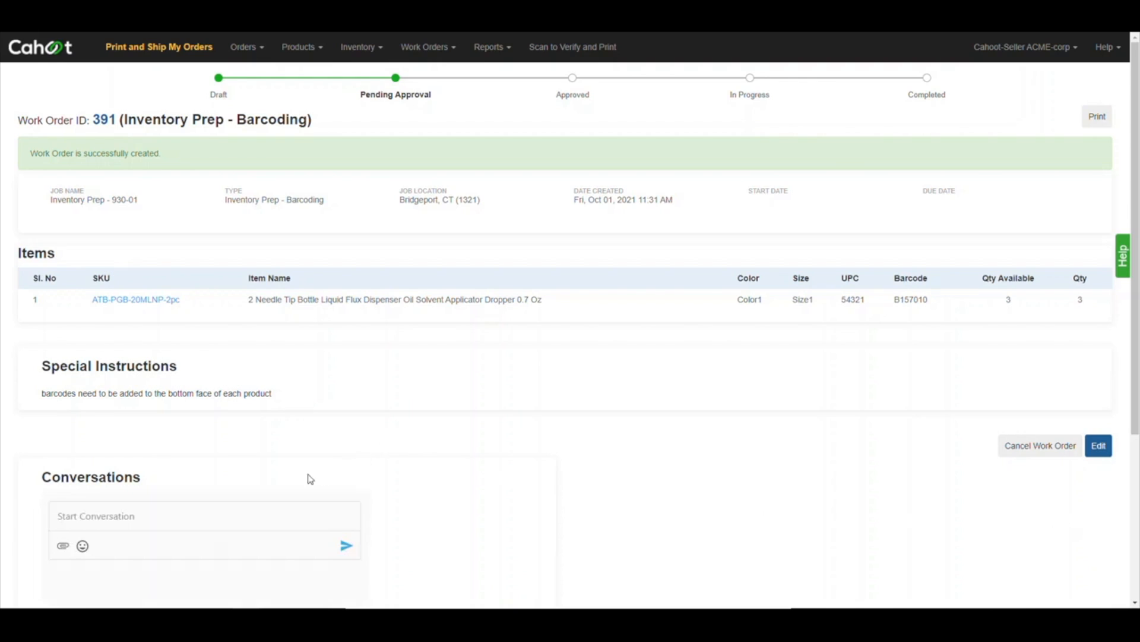
scroll(297, 478, "down", 3)
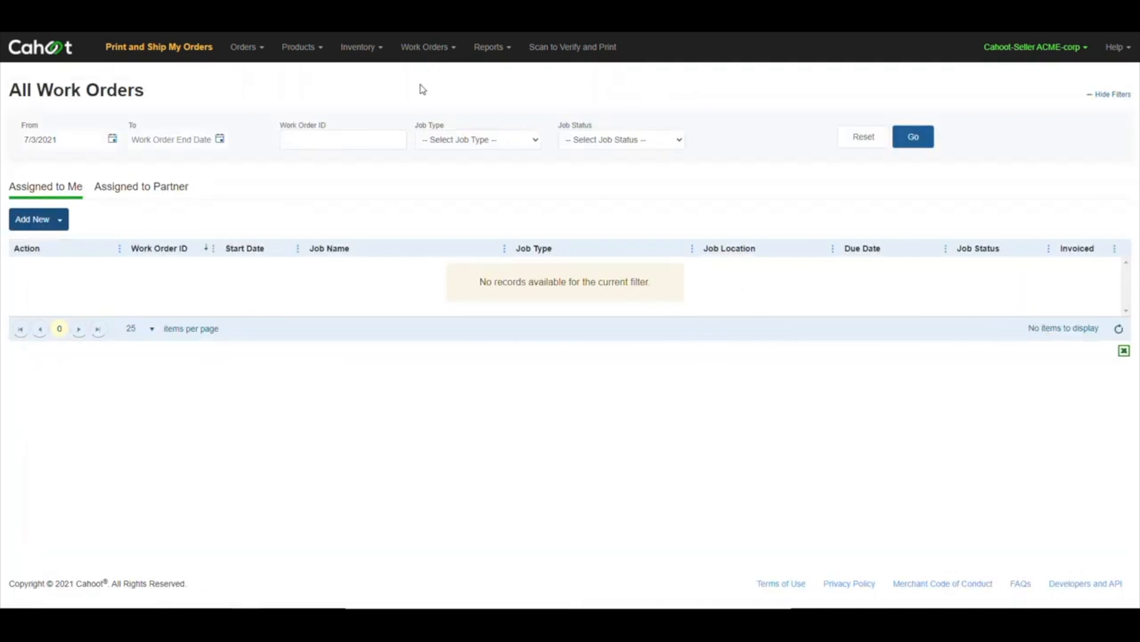
Create an Inventory Transfer work order named "Inventory Transfer - 930-01" with job location Bridgeport, CT (1321)
left_click(41, 223)
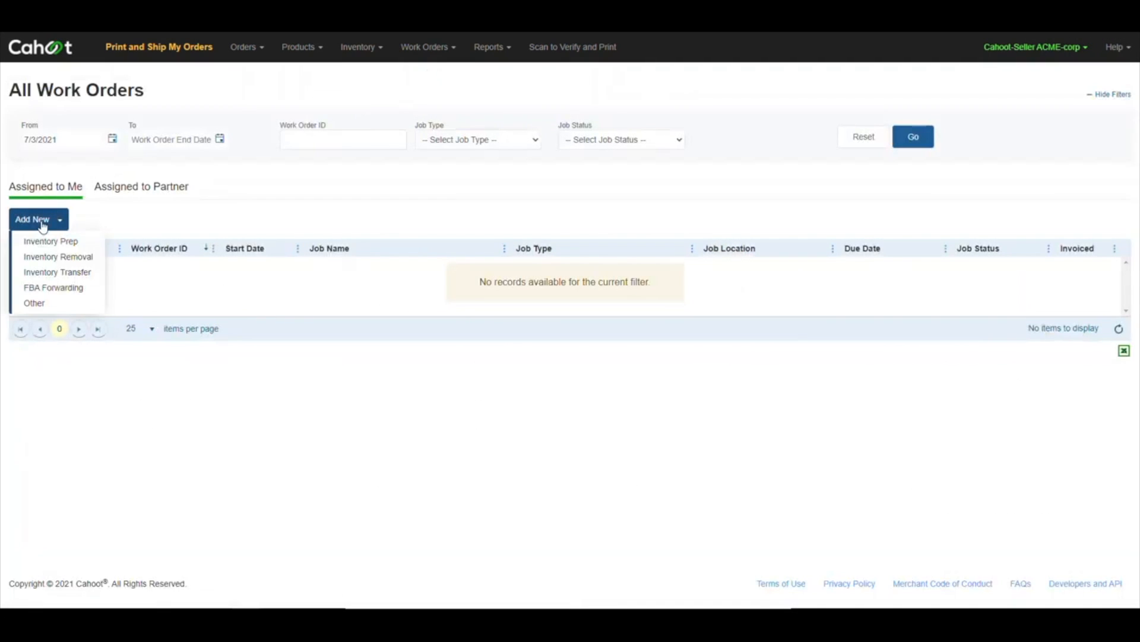
left_click(57, 273)
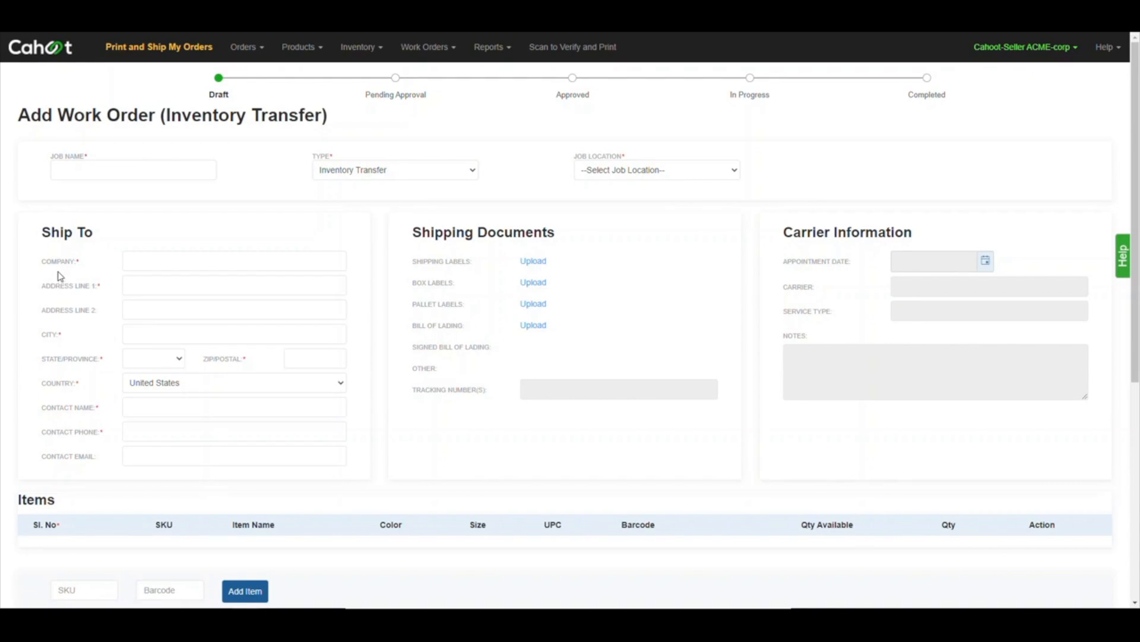
left_click(126, 173)
type("Inventory Transfer - 930-01")
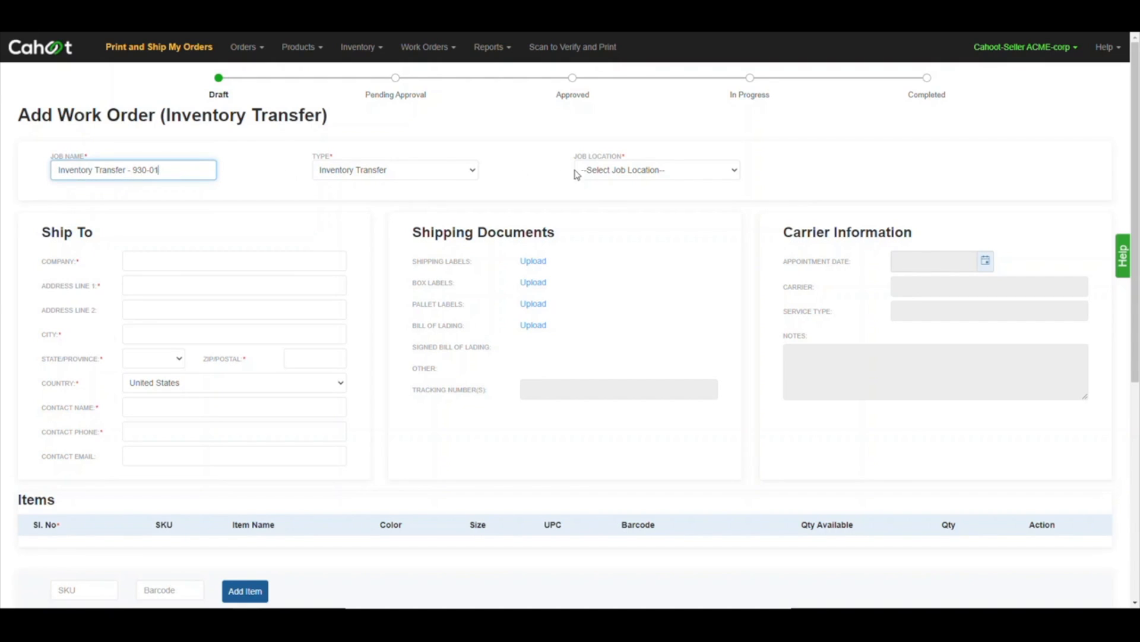
left_click(576, 172)
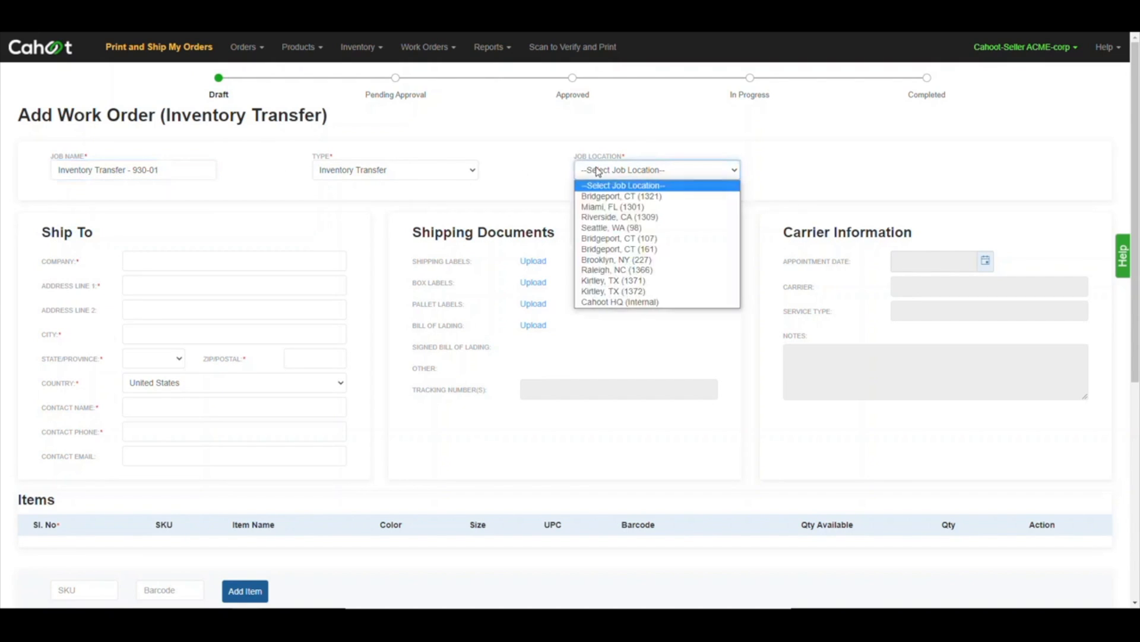
left_click(596, 196)
left_click(570, 177)
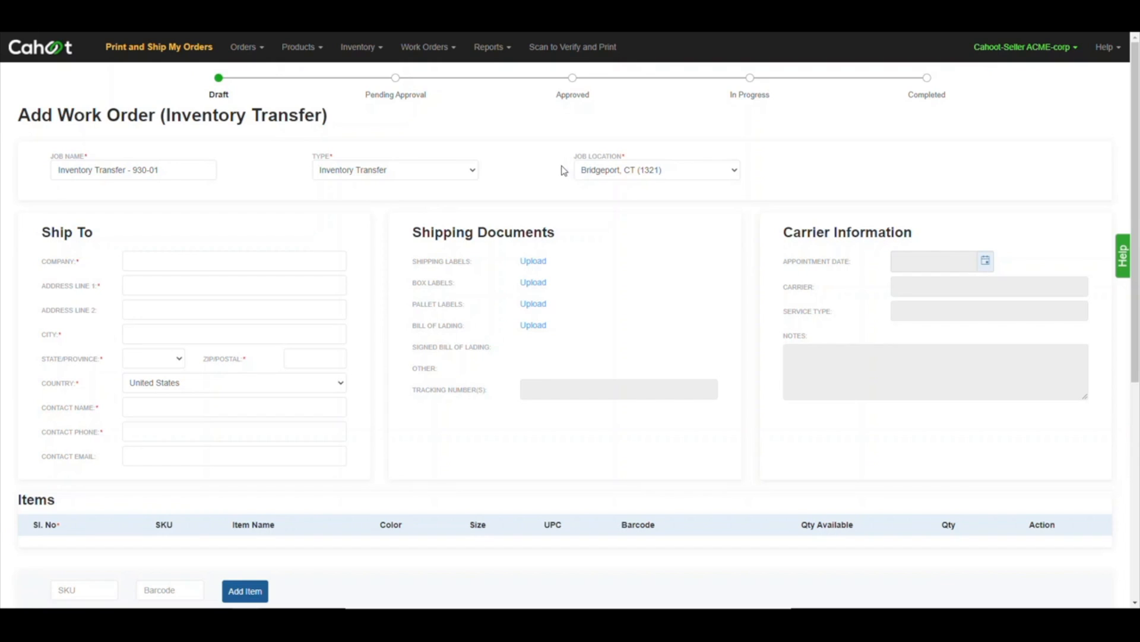
Fill the Ship To section with the saved QA-extendedwarehouse address and enter the contact's name and phone number
left_click(246, 256)
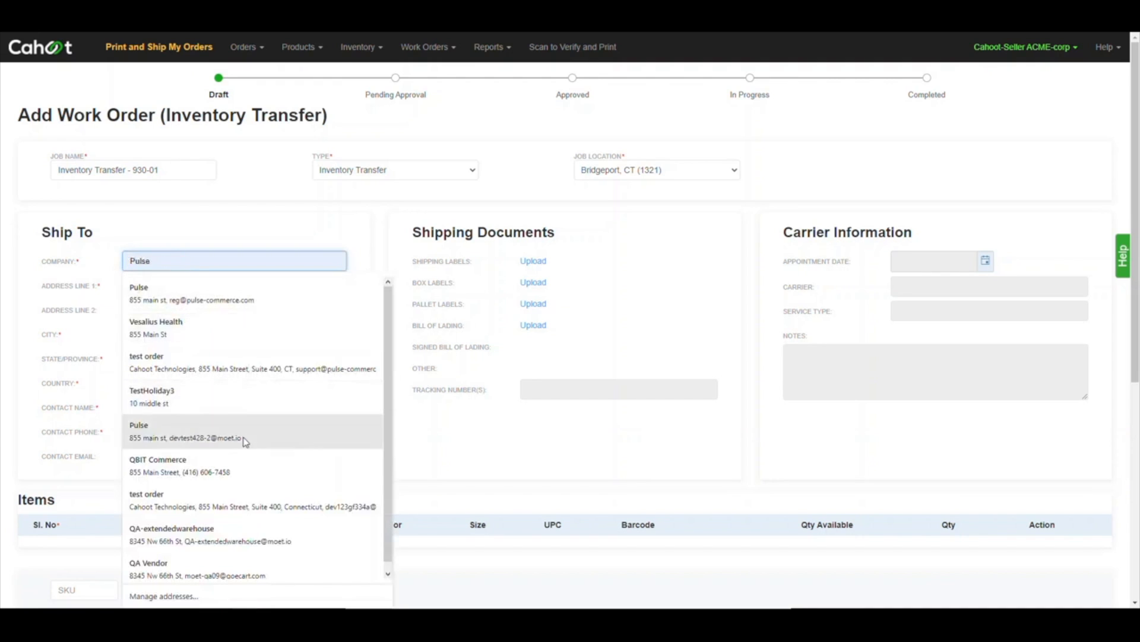
left_click(232, 538)
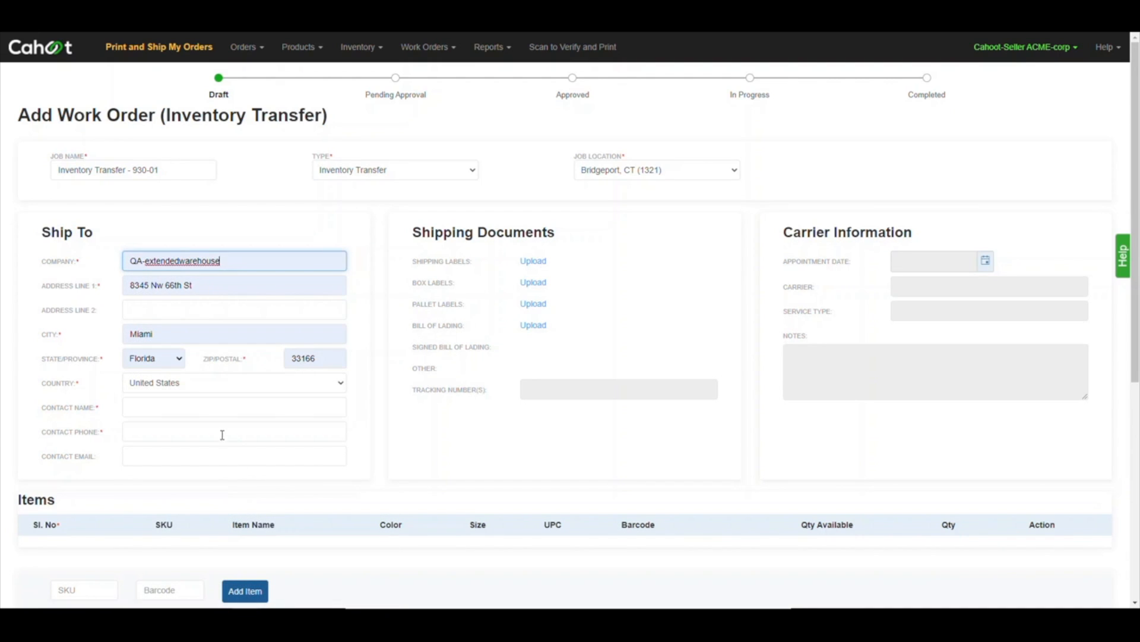
left_click(195, 414)
type("Jeremy")
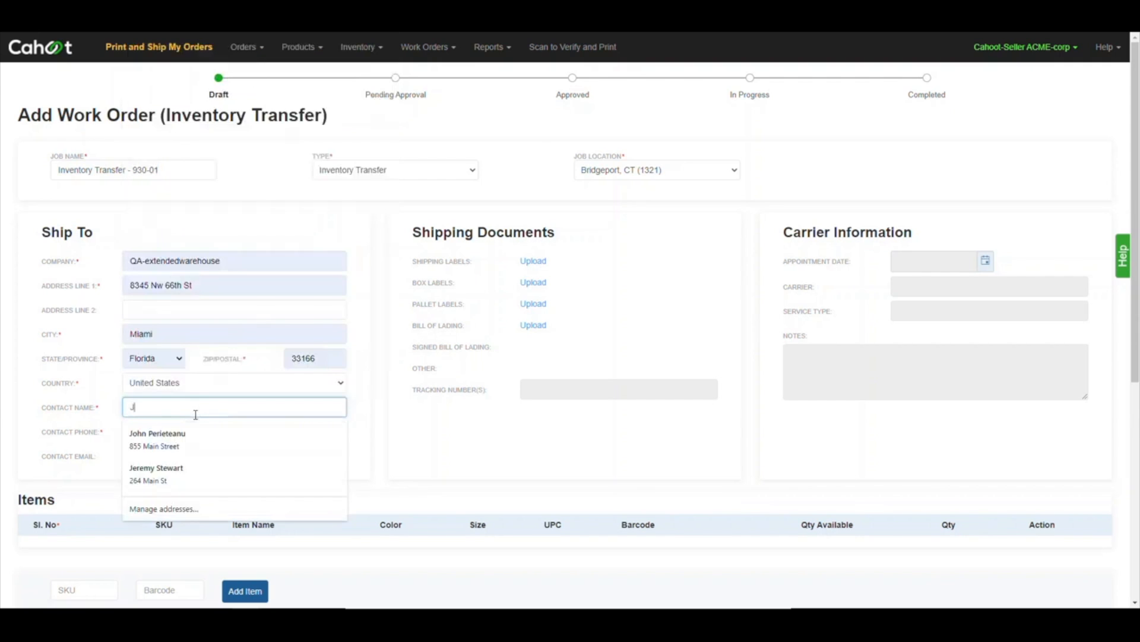
key("Tab")
type("1234567890")
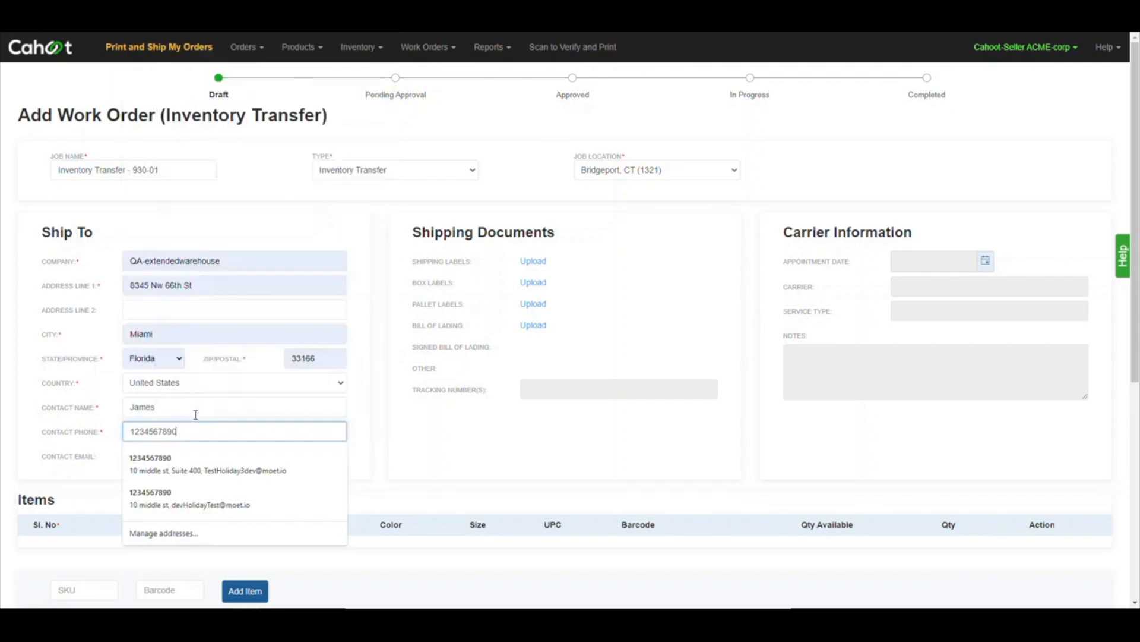
left_click(376, 424)
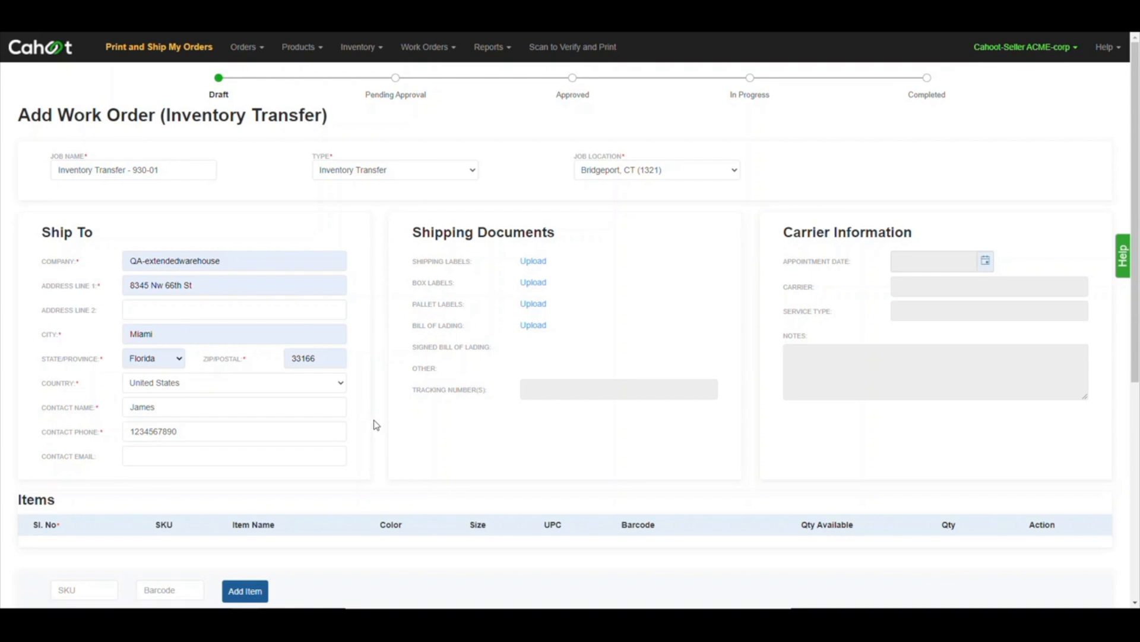
Add the item with SKU ATB-PGB-20MLNP-2pc to the transfer work order with a quantity of 3
scroll(376, 425, "down", 4)
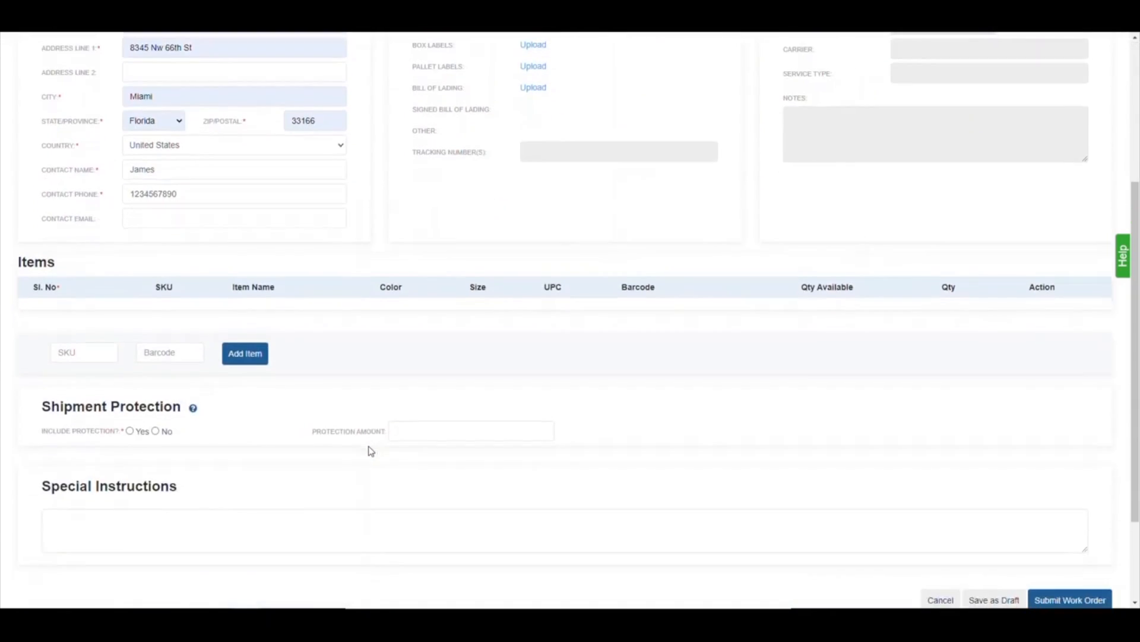
scroll(371, 452, "down", 1)
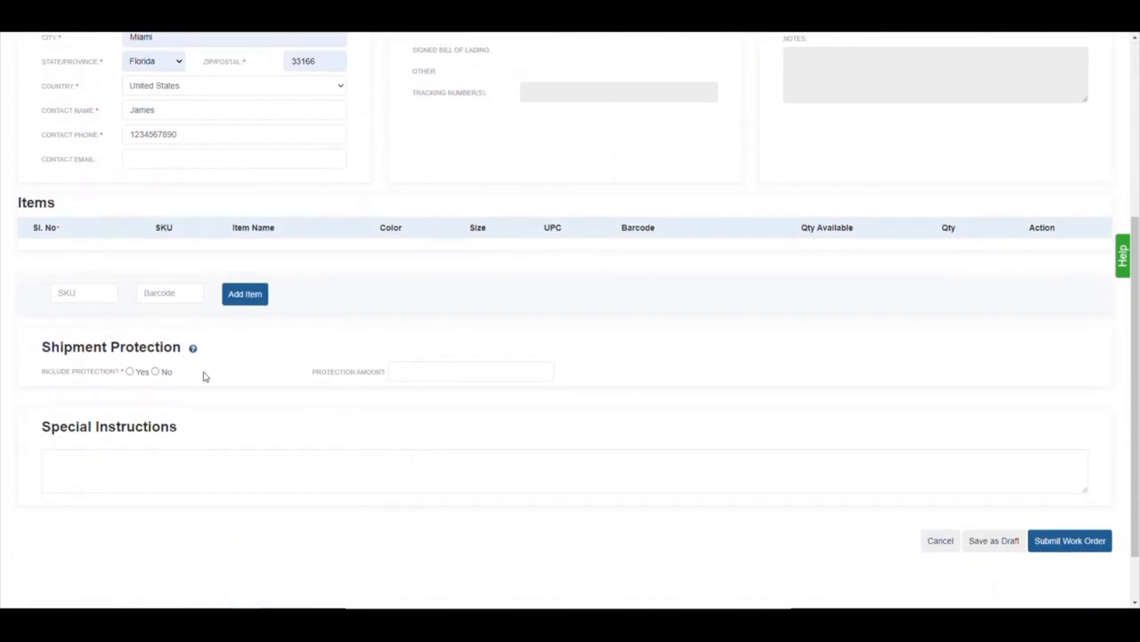
left_click(236, 305)
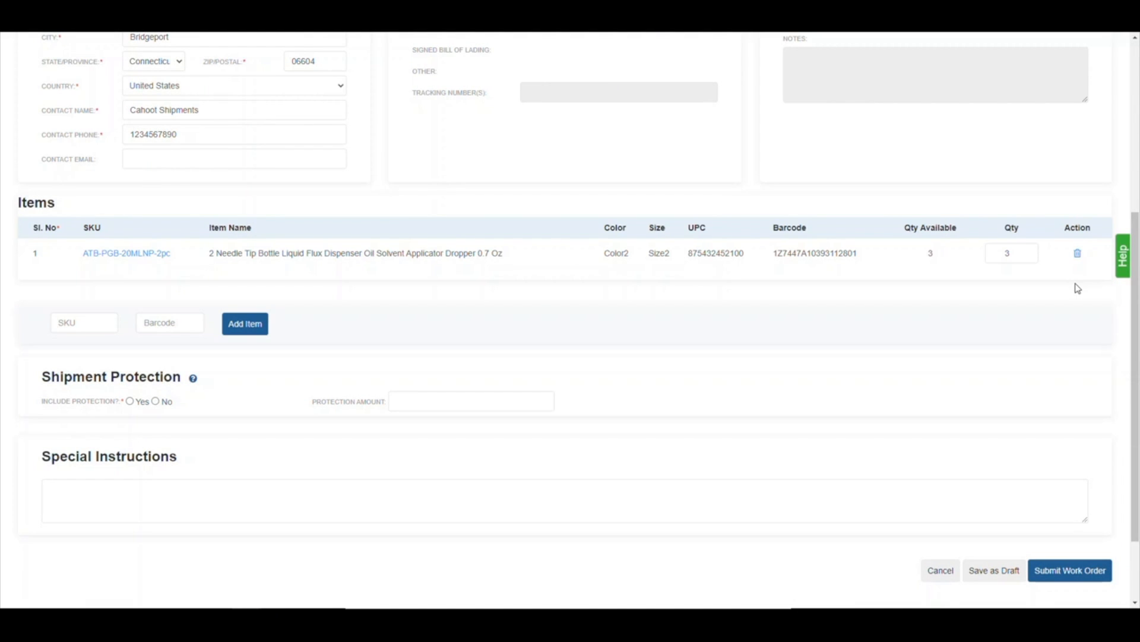
Include shipment protection with an amount of 1200 and enter the special instructions "these SKUs are fragile and should not be double stacked"
scroll(1077, 287, "down", 2)
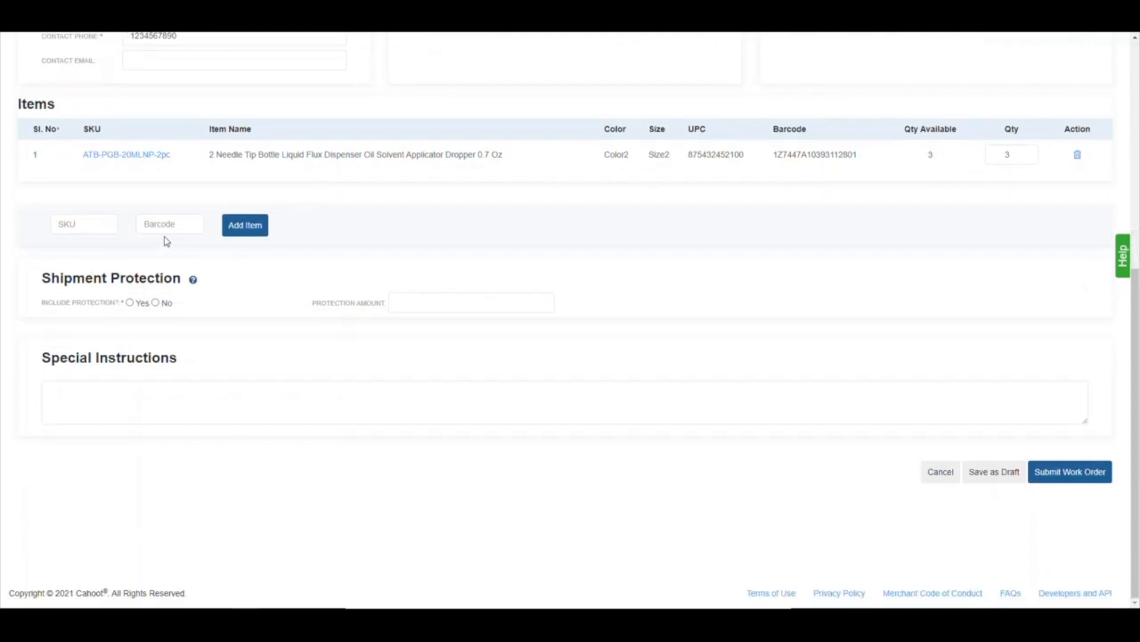
left_click(129, 302)
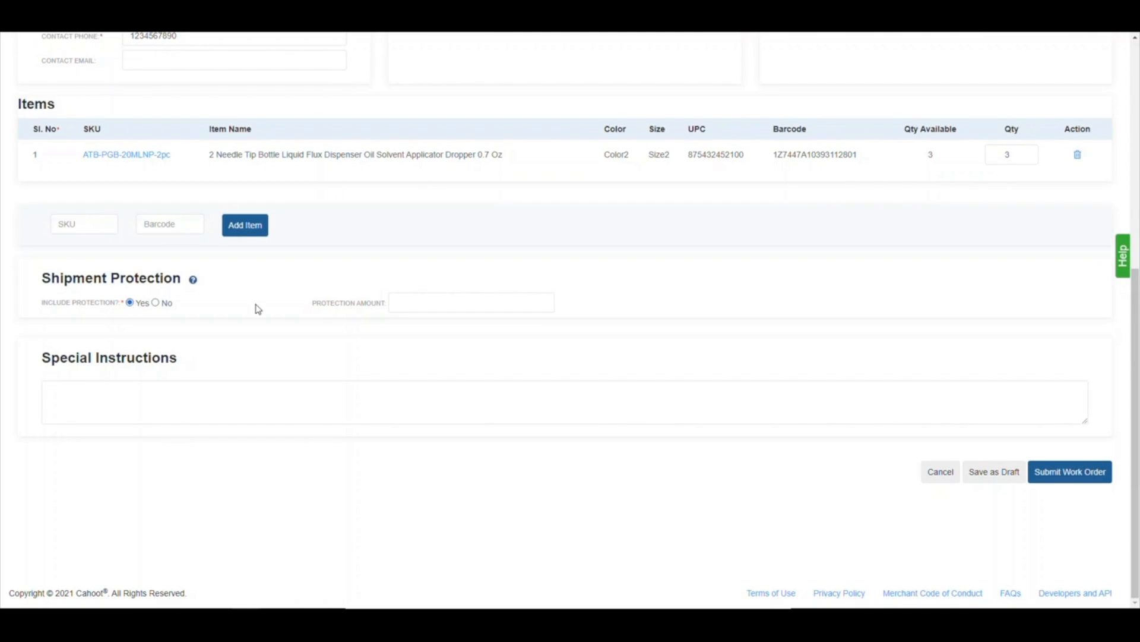
left_click(415, 302)
type("1200")
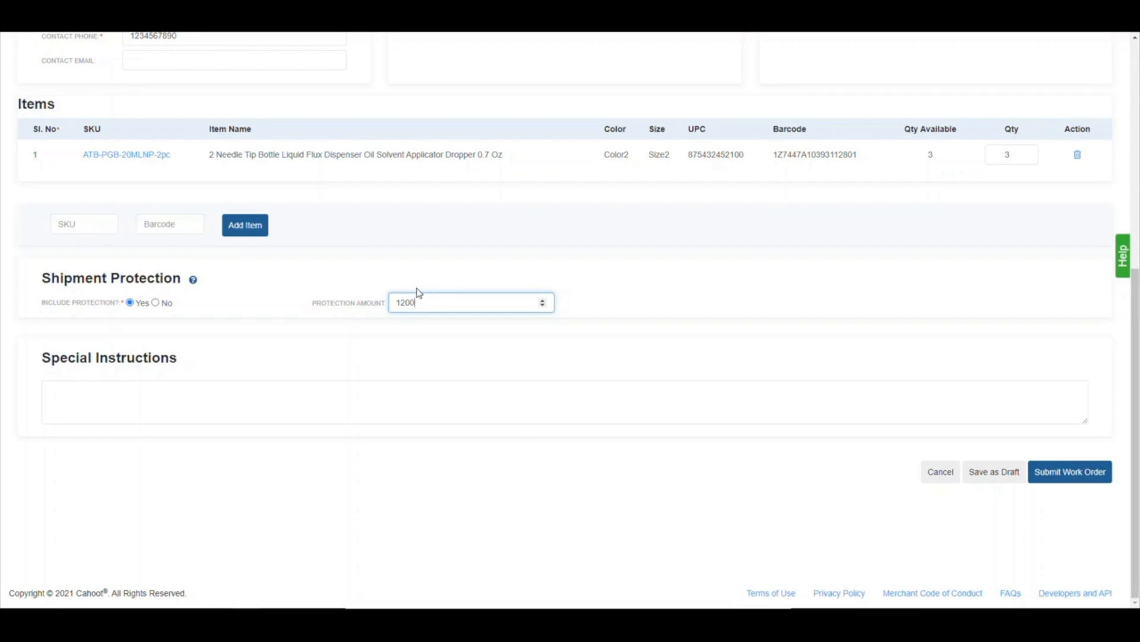
left_click(287, 401)
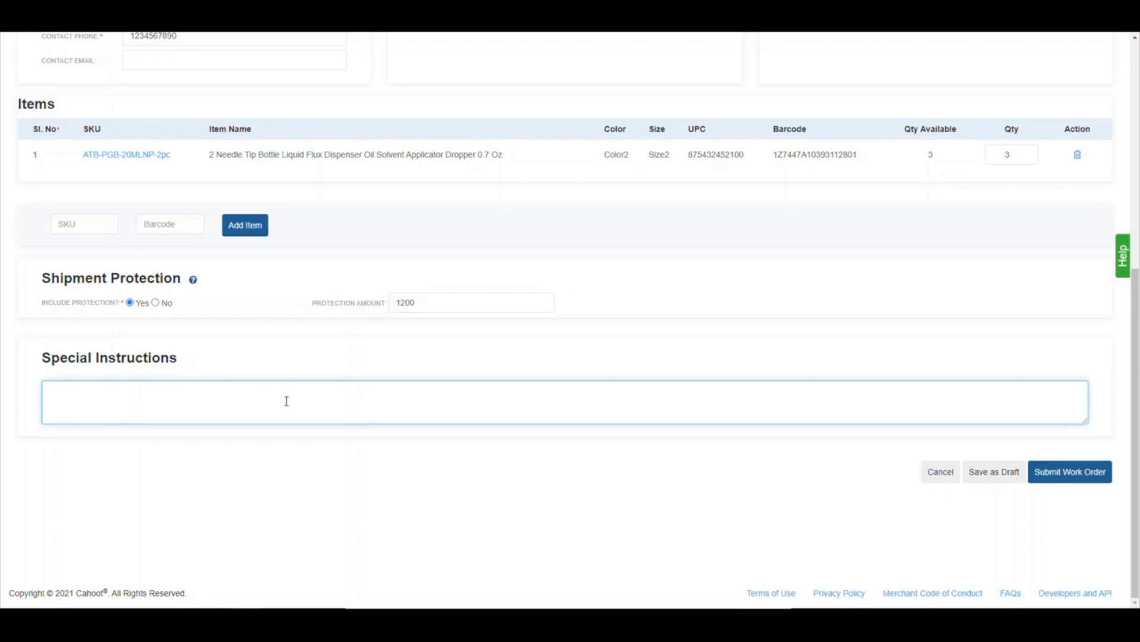
type("these SKUs are fragile and should not be double stacked")
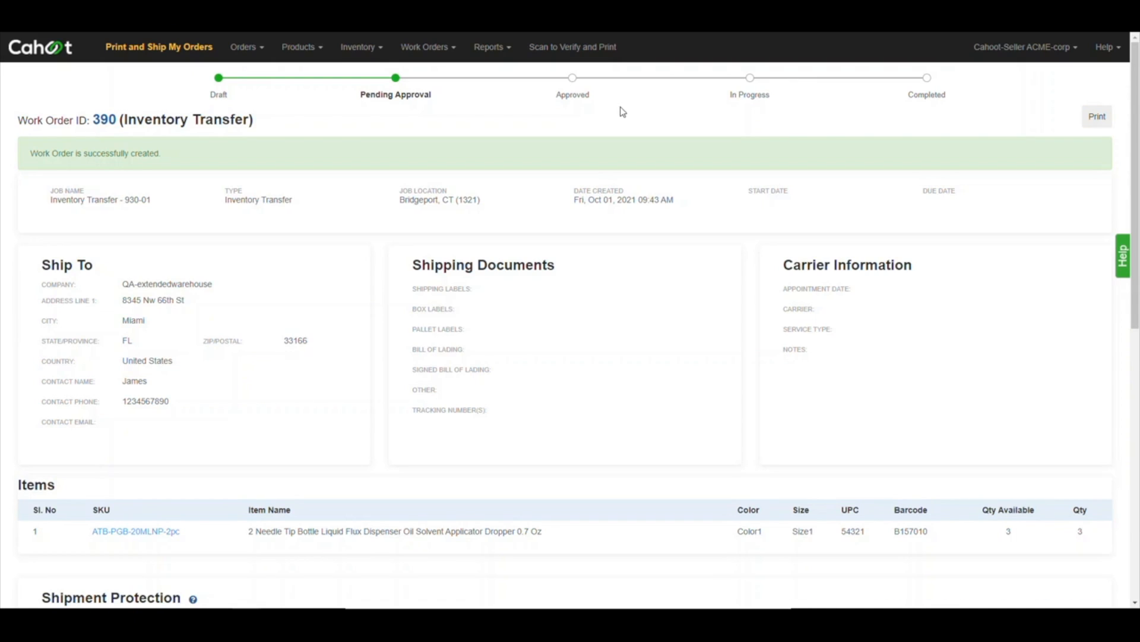
Examine the work order's shipment protection, packing information, special instructions and conversations
scroll(620, 110, "down", 10)
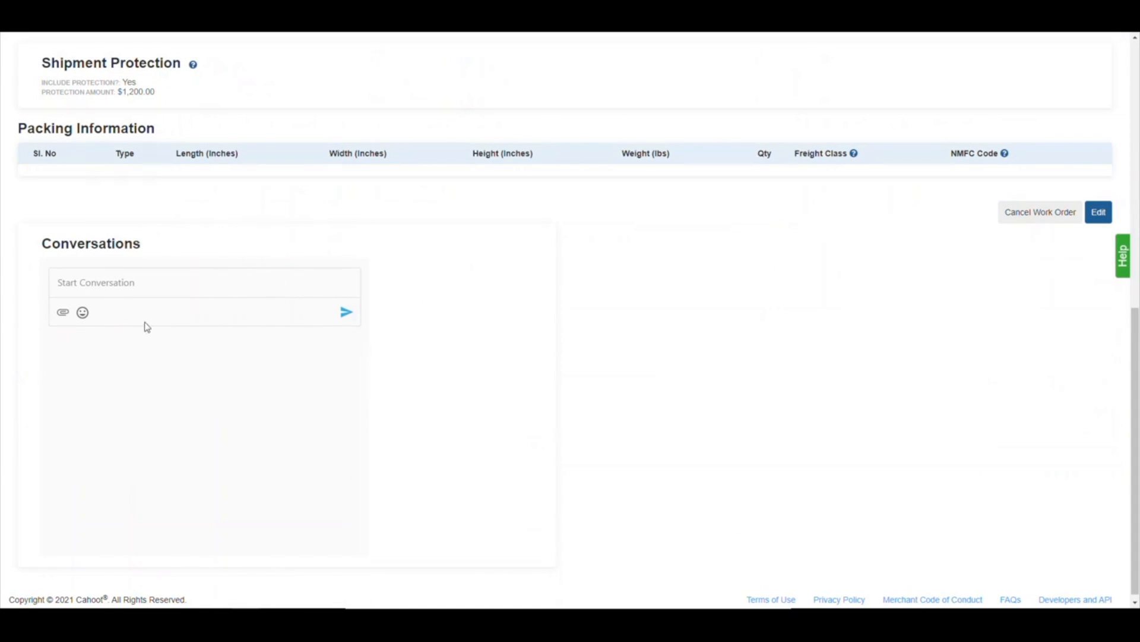
scroll(146, 327, "up", 4)
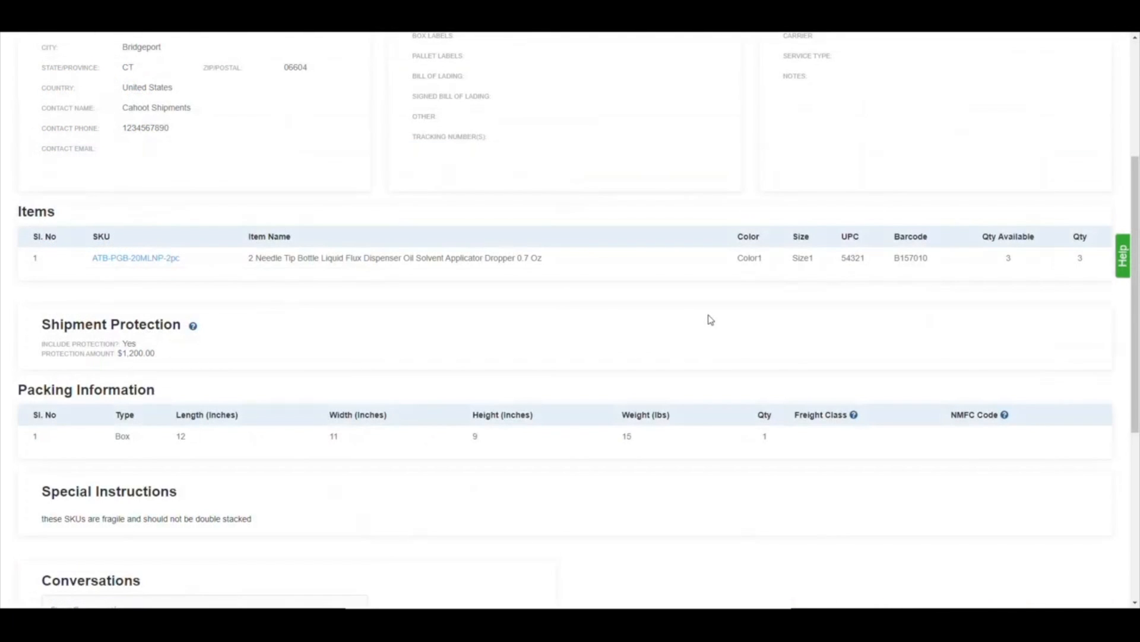
scroll(653, 327, "down", 2)
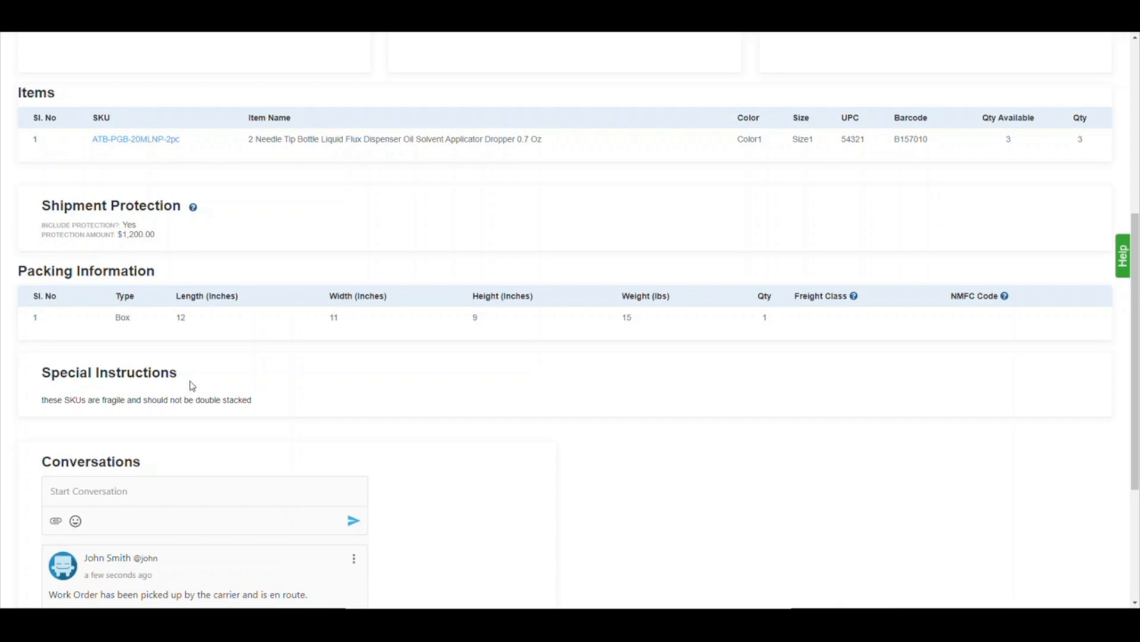
scroll(600, 378, "up", 5)
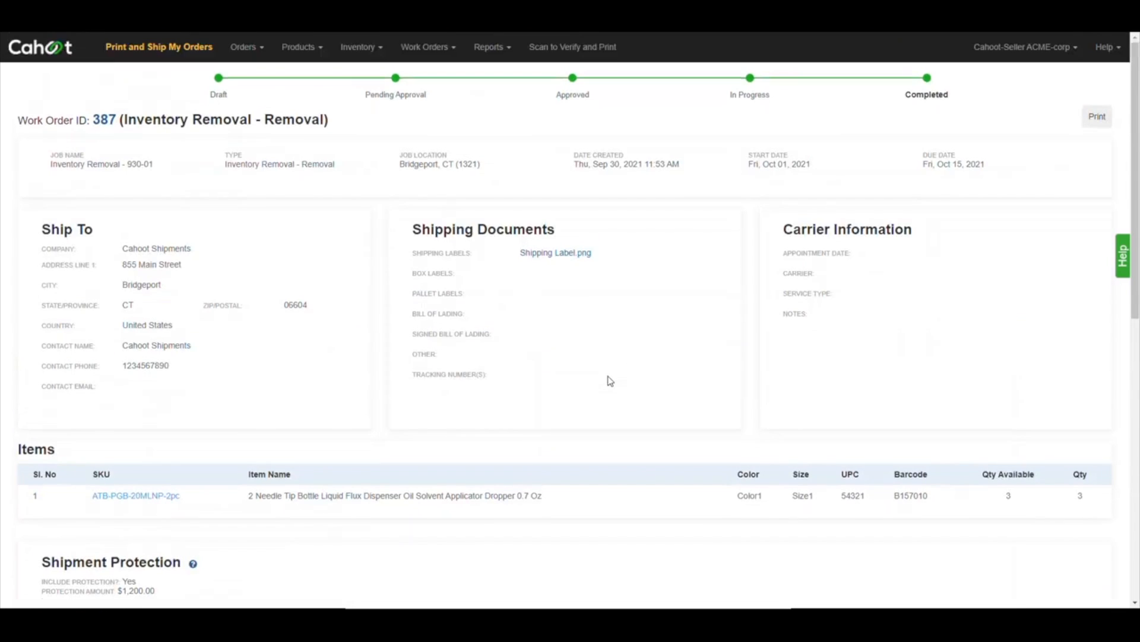
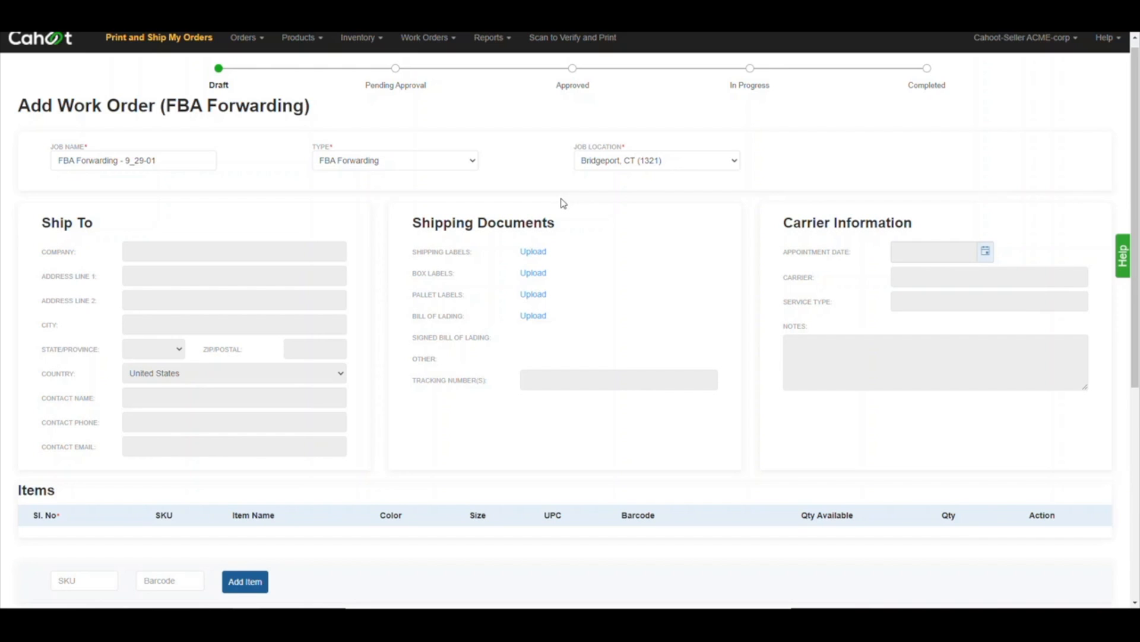
scroll(563, 203, "down", 2)
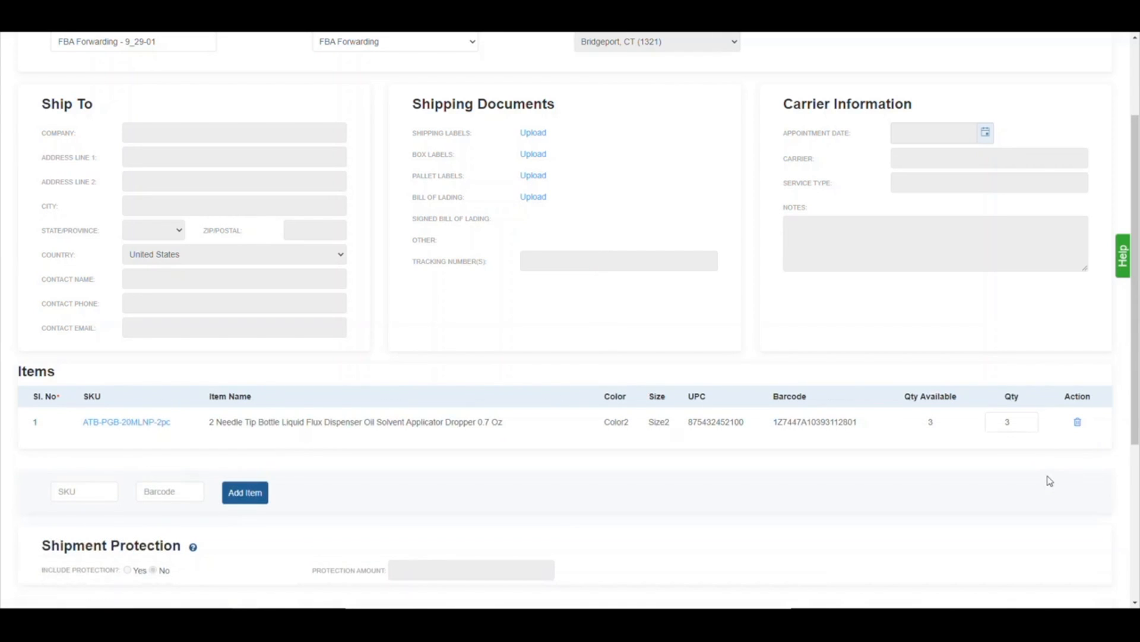
scroll(1048, 479, "down", 1)
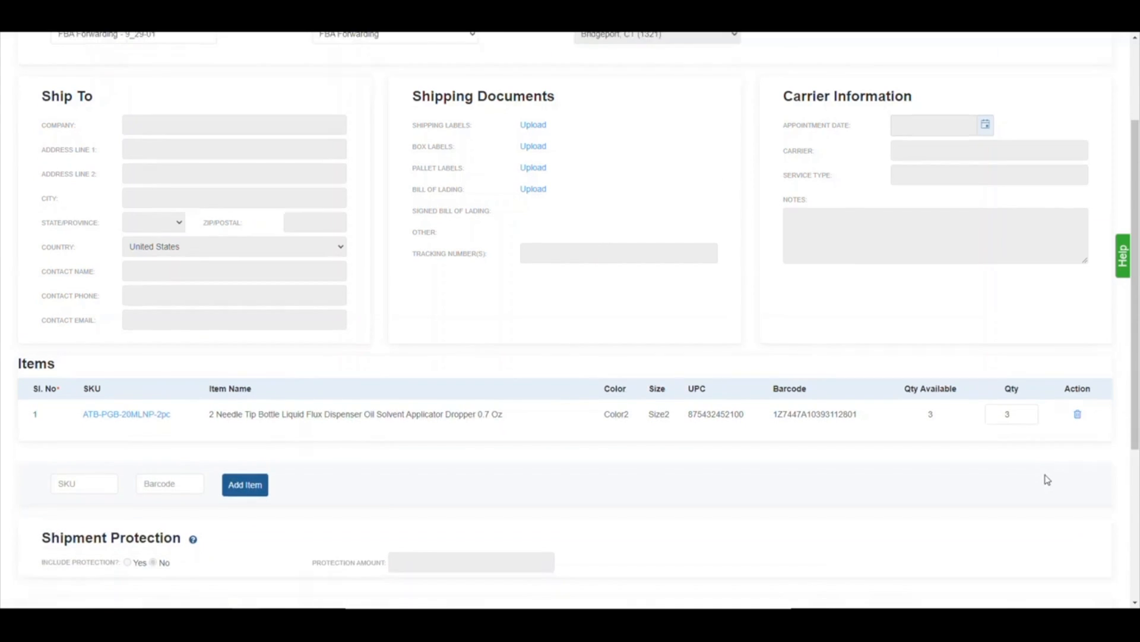
scroll(1048, 479, "down", 3)
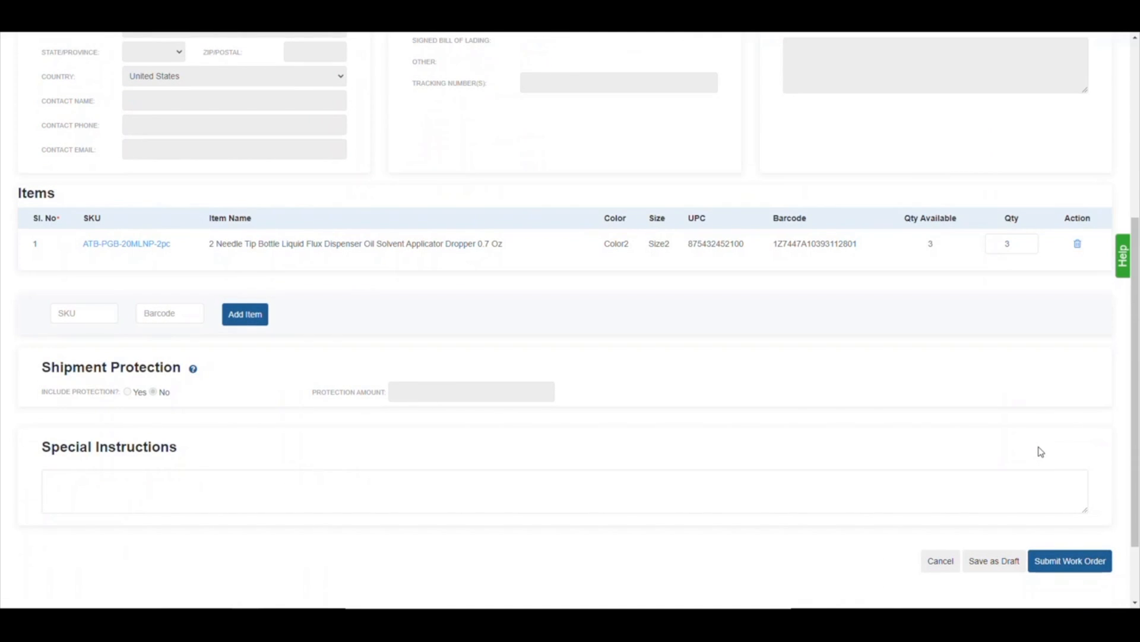
left_click(72, 491)
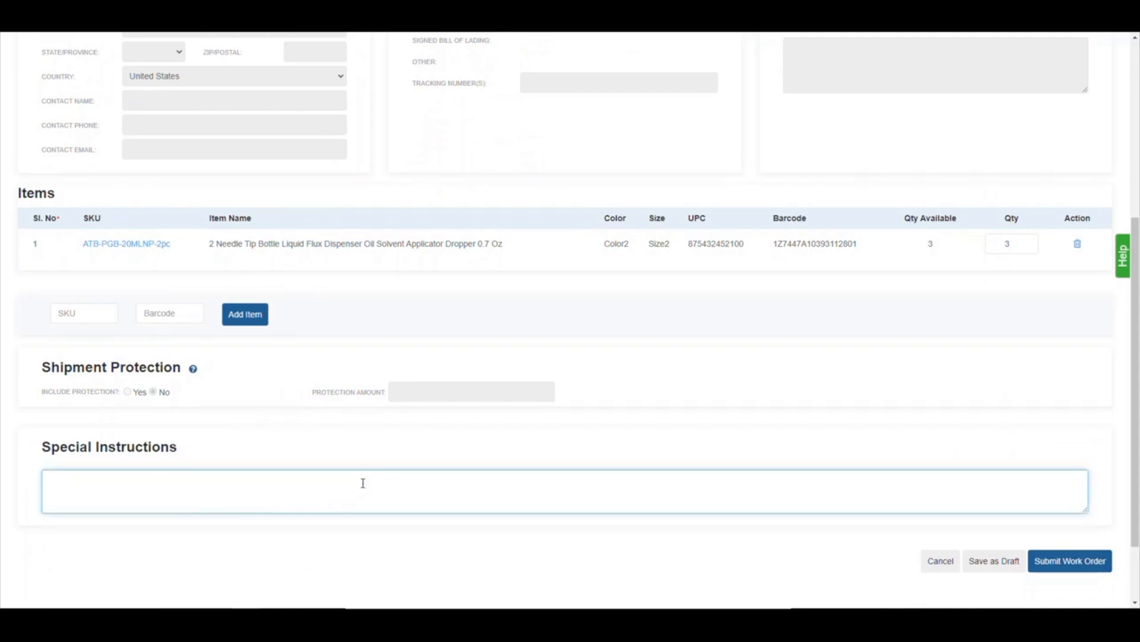
type("FRAGILE")
left_click_drag(303, 476, 37, 474)
key("BackSpace")
Submit the FBA Forwarding work order and go to the submitted order's conversation entry
left_click(1008, 592)
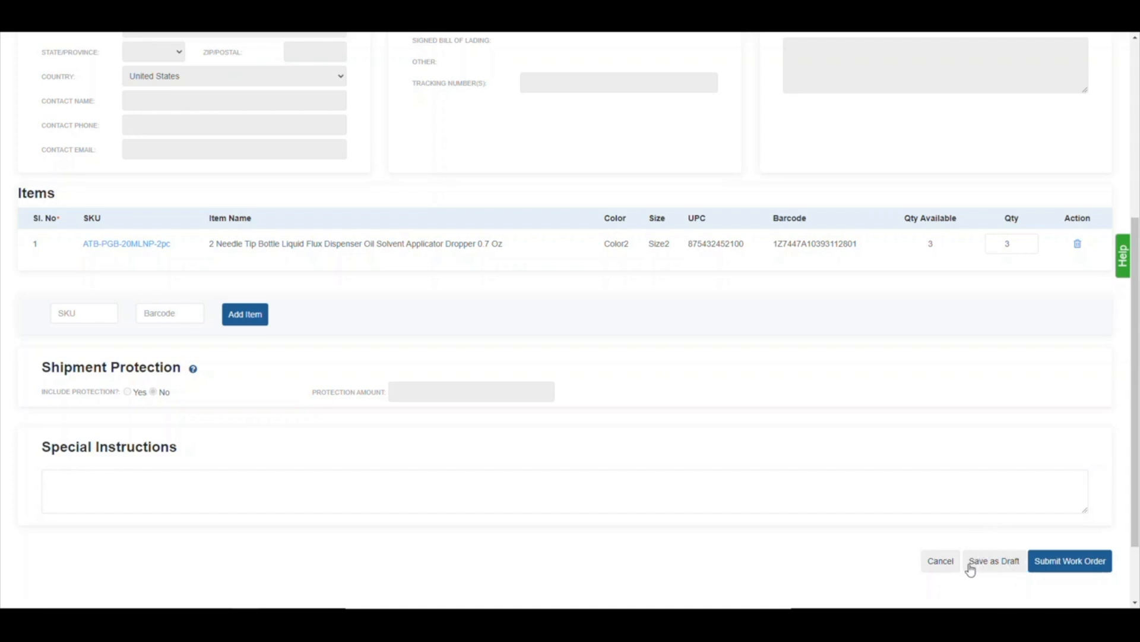
left_click(1012, 558)
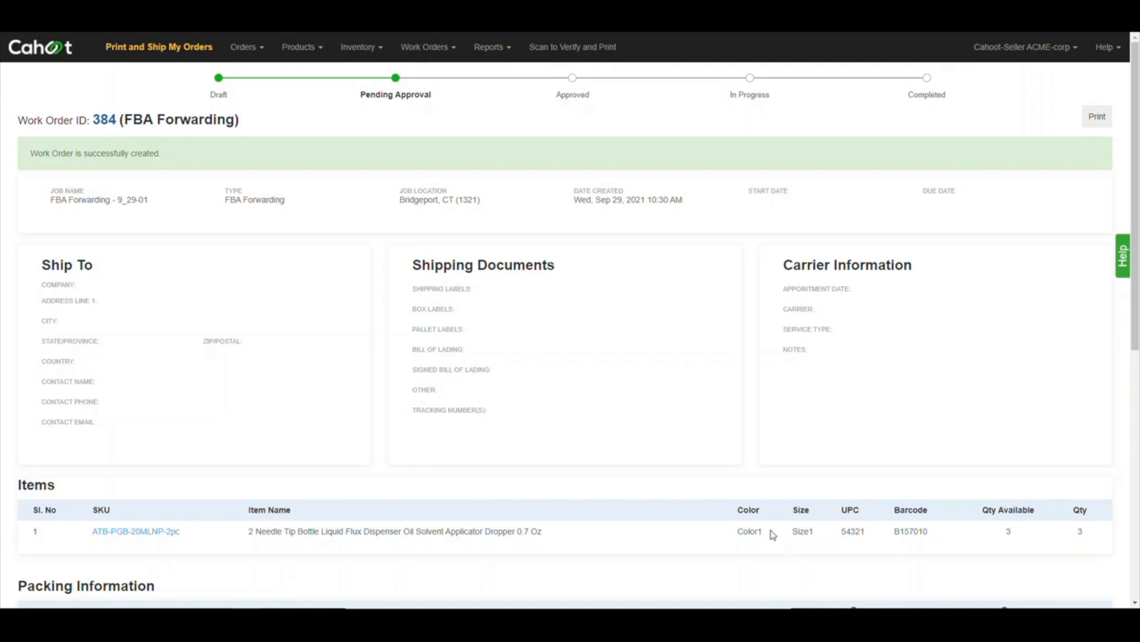
scroll(400, 407, "down", 8)
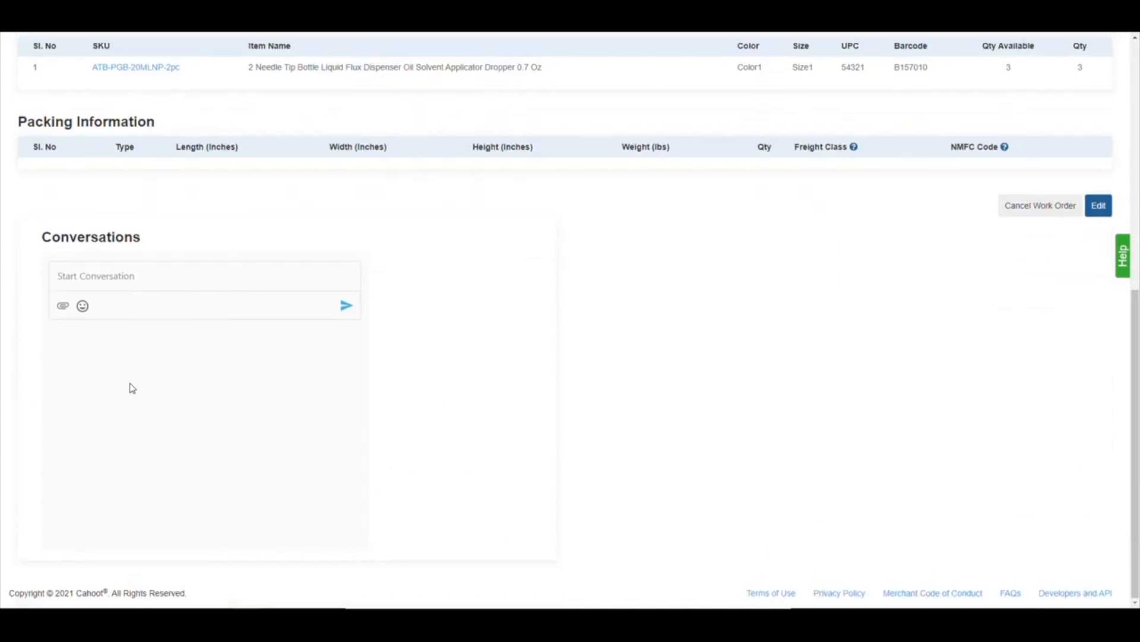
left_click(115, 281)
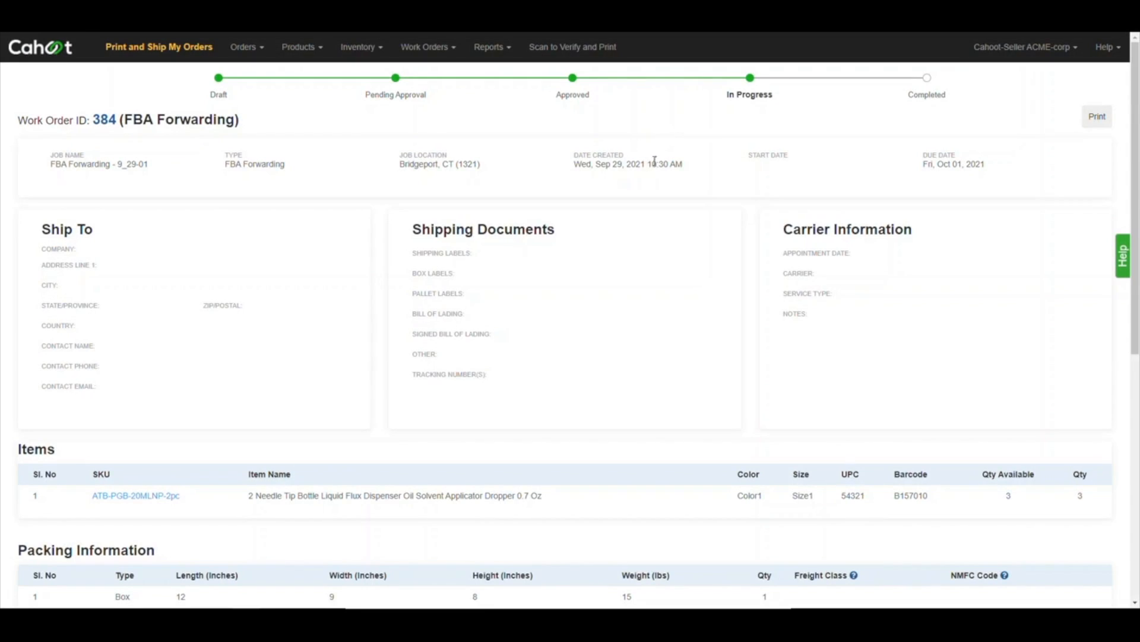
Examine the in-progress FBA Forwarding work order's items, packing information and conversations
scroll(564, 253, "down", 2)
scroll(540, 281, "down", 2)
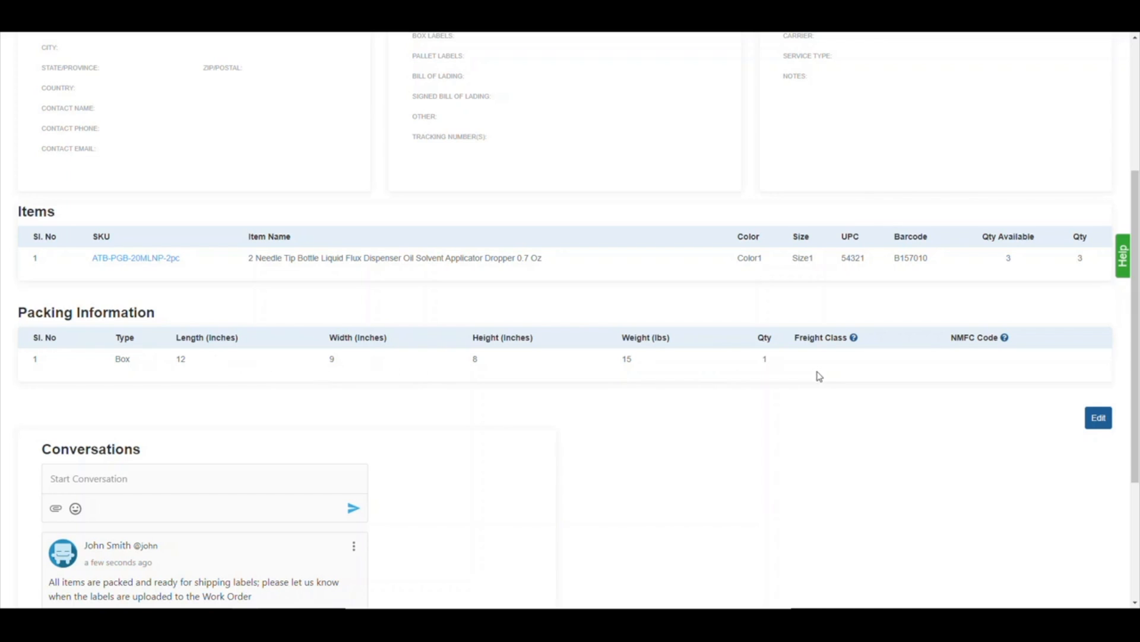
scroll(819, 377, "down", 4)
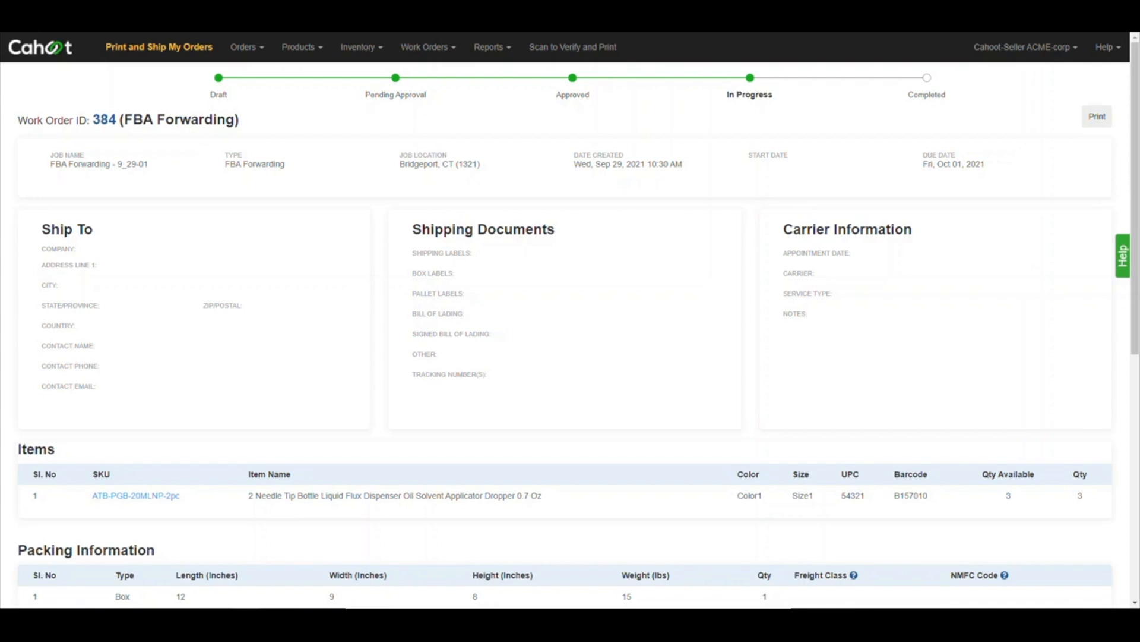
Edit the FBA Forwarding work order and upload FBA Shipping Label.png as its shipping label
scroll(1079, 184, "down", 5)
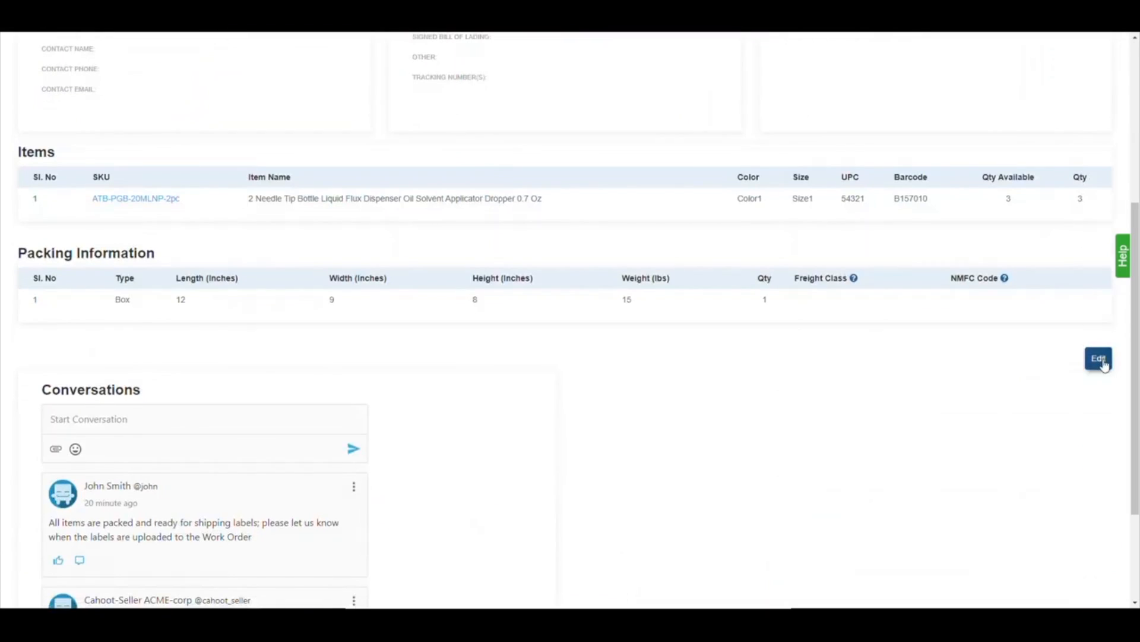
left_click(1100, 360)
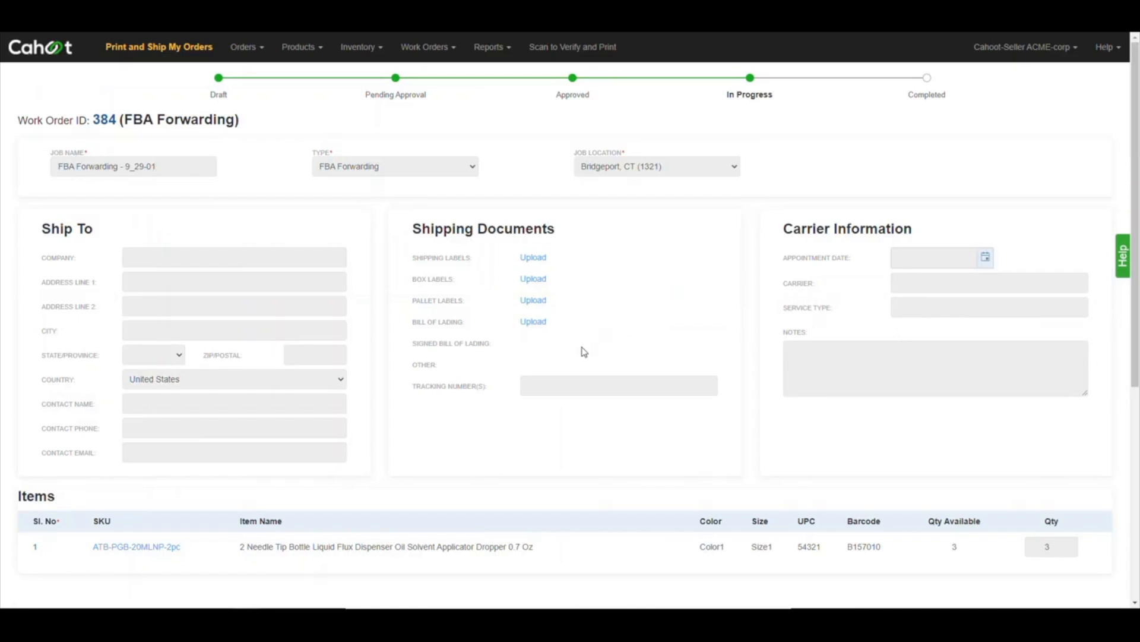
left_click(534, 258)
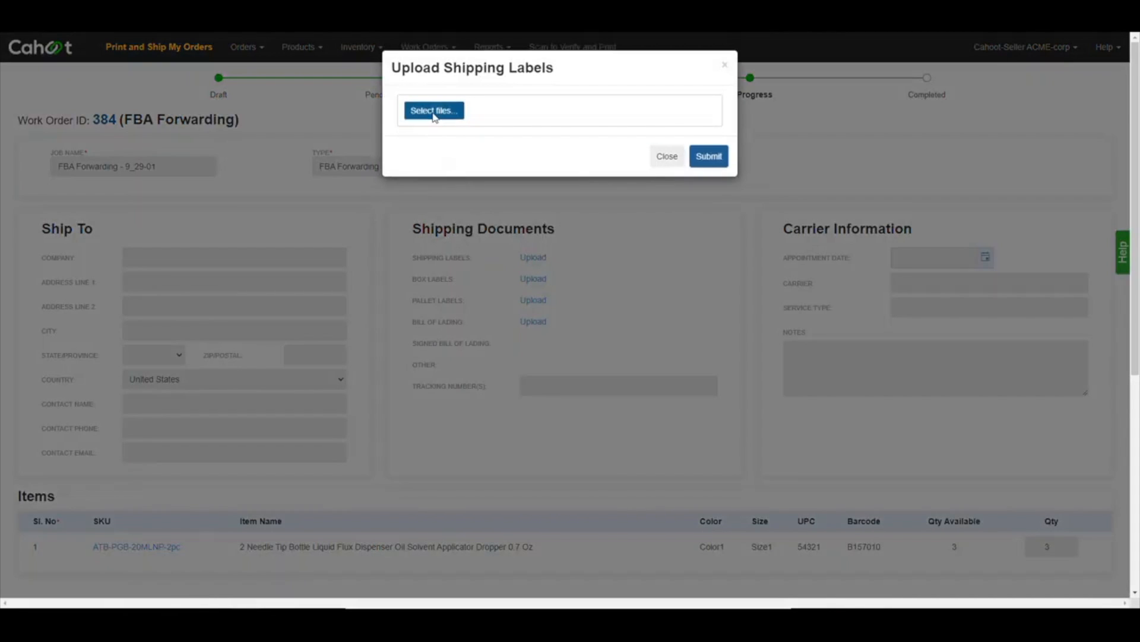
left_click(434, 113)
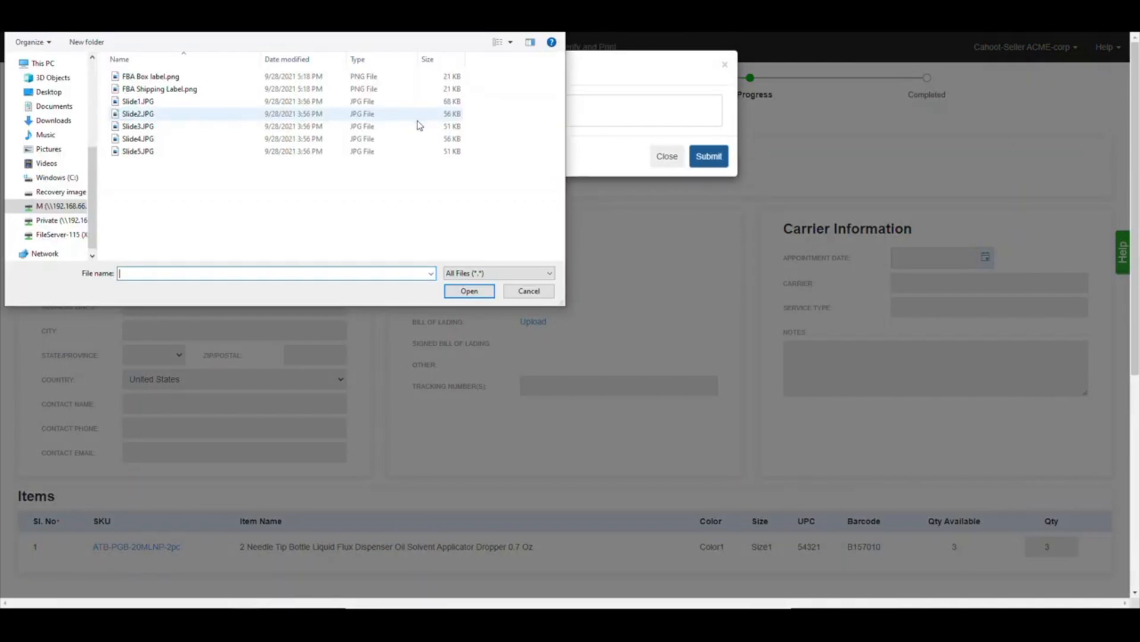
left_click(178, 89)
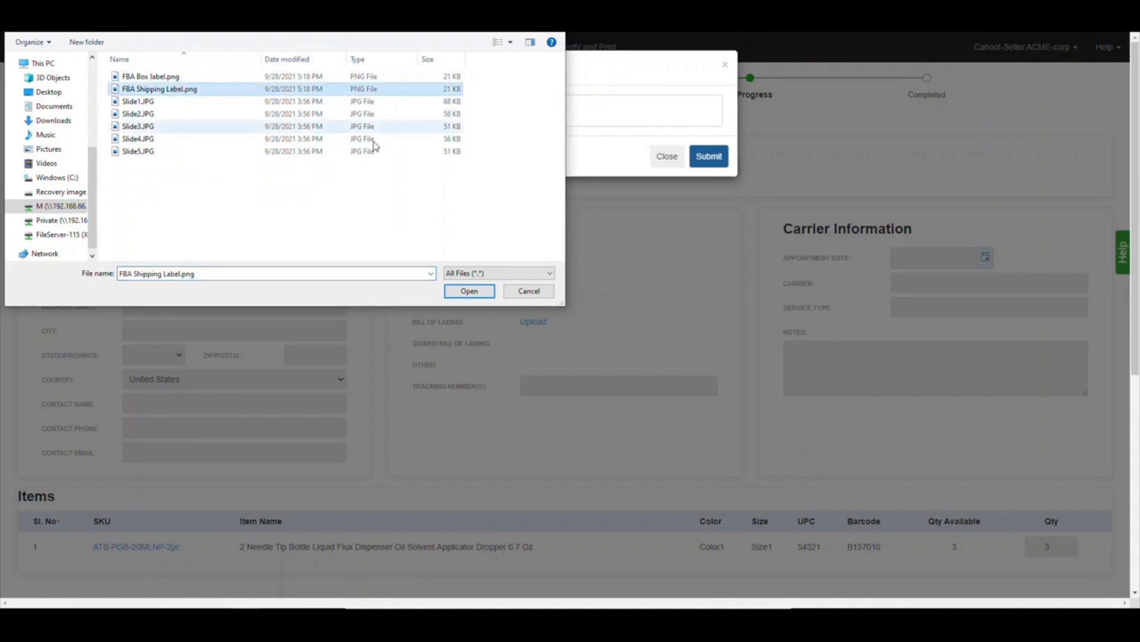
left_click(469, 290)
left_click(707, 194)
Upload FBA Box label.png as the work order's box label and save the changes
left_click(533, 293)
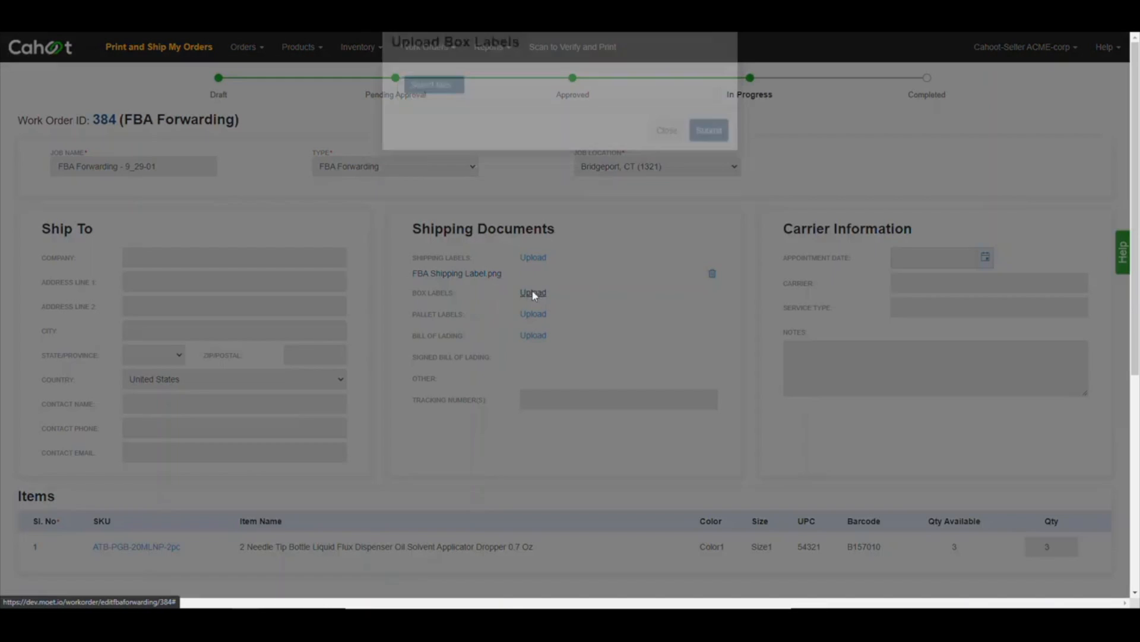
left_click(447, 110)
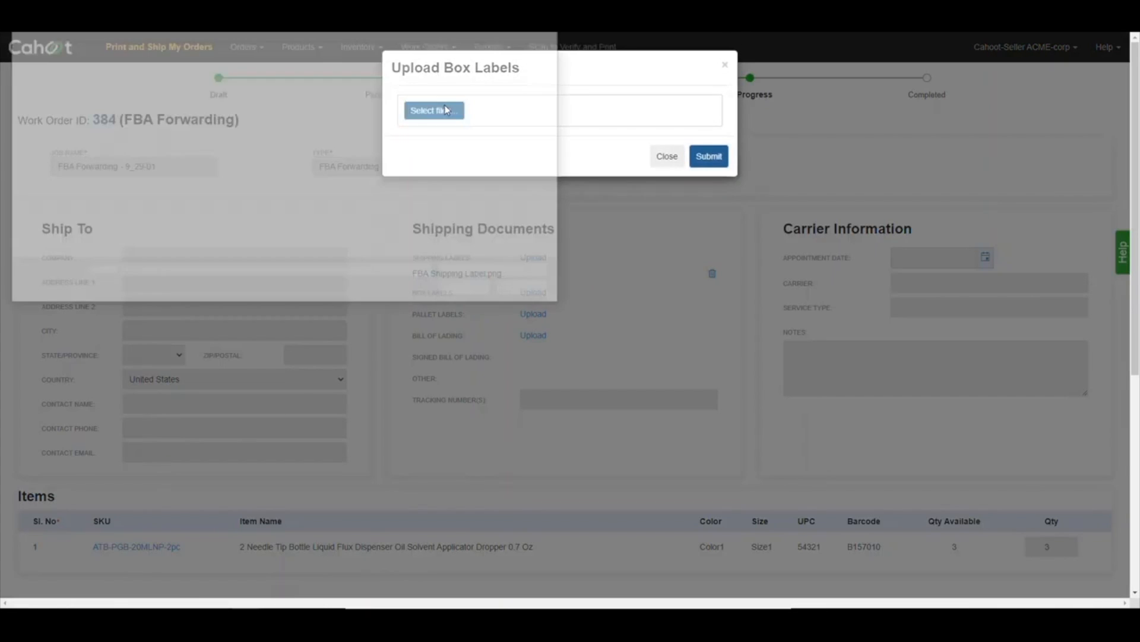
left_click(138, 77)
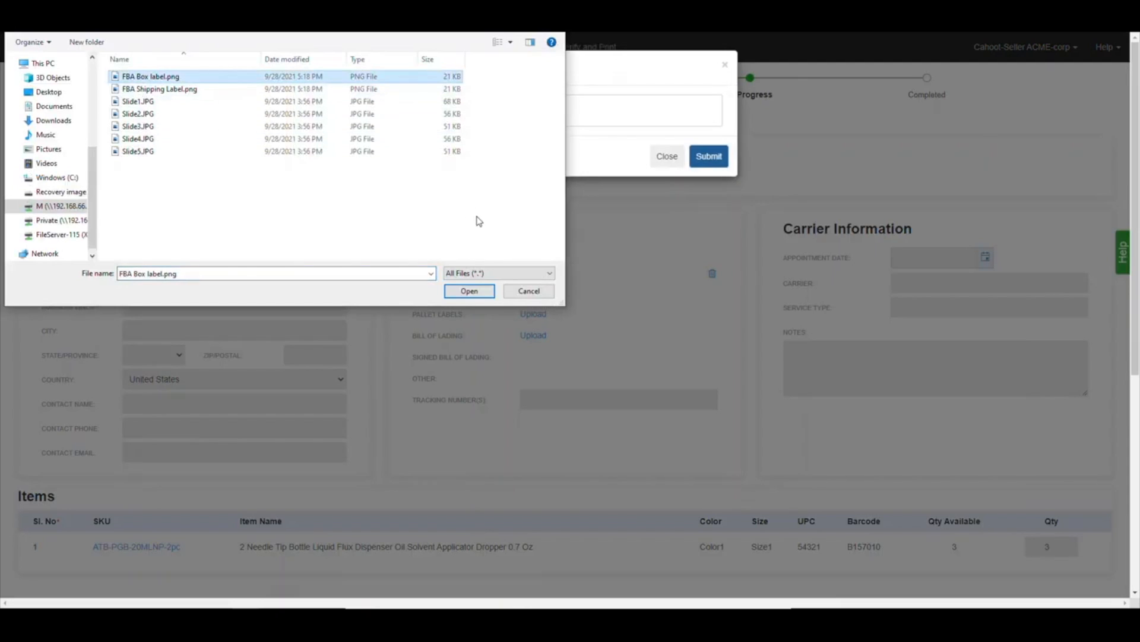
left_click(475, 297)
left_click(707, 195)
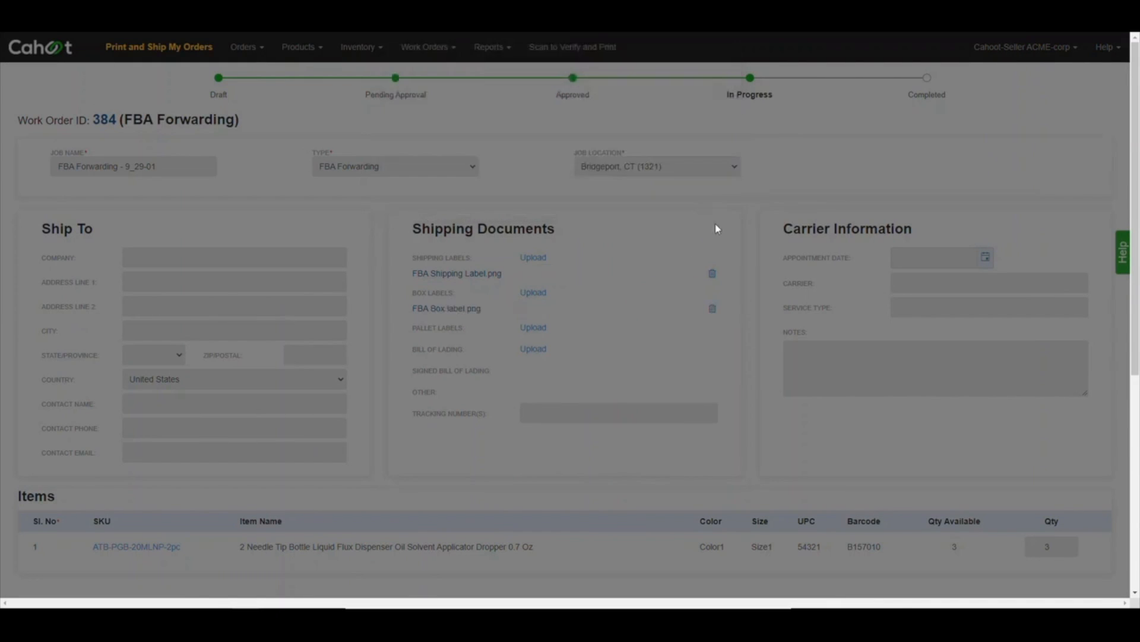
scroll(855, 343, "down", 6)
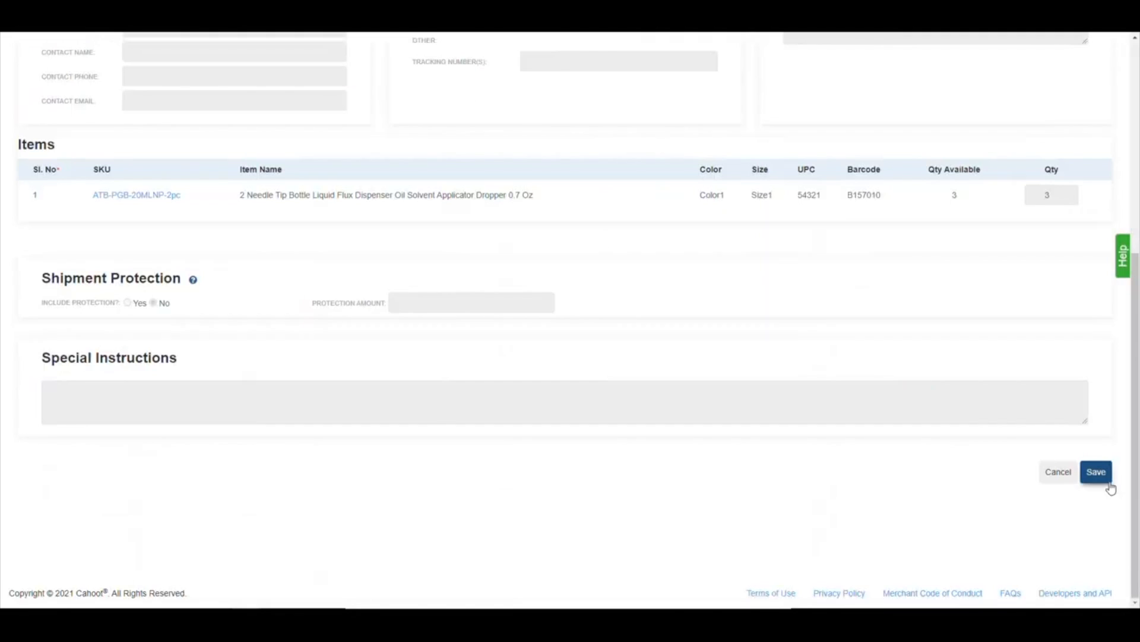
left_click(1099, 475)
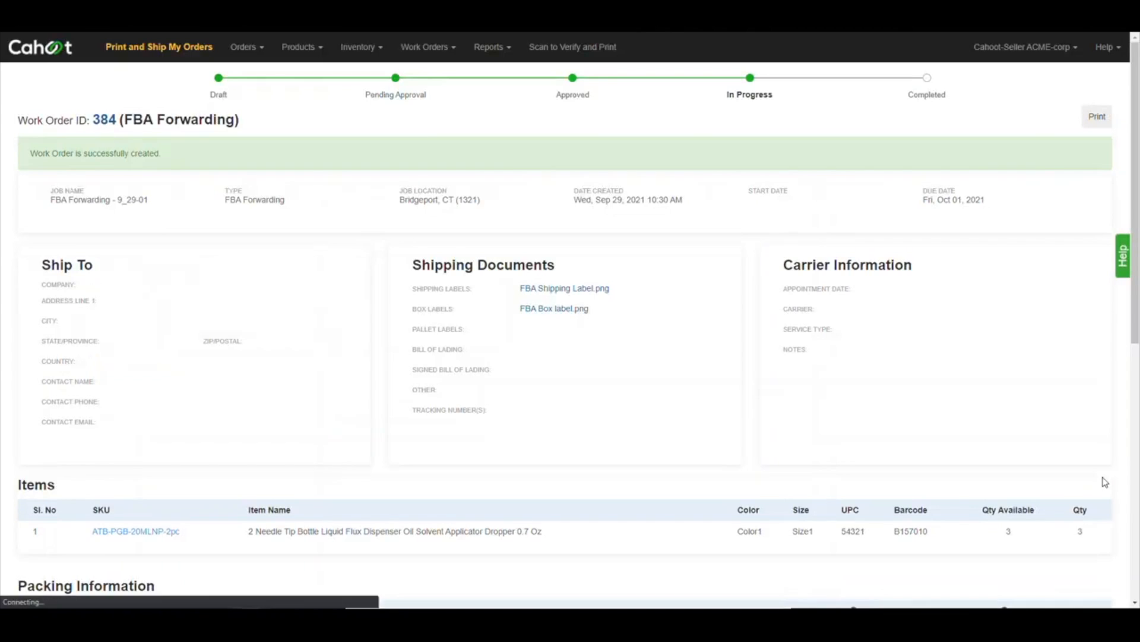
Send the message "OK, everything is uploaded" in the work order's conversations and review the order's details
scroll(1042, 265, "down", 5)
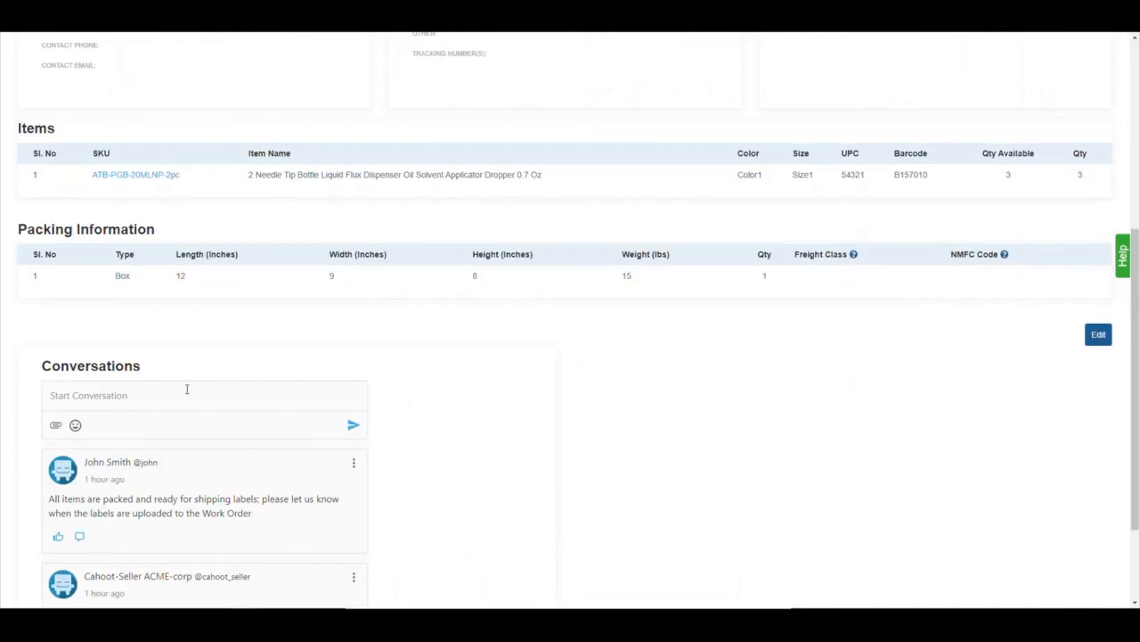
left_click(123, 400)
type("OK, everything is uploaded")
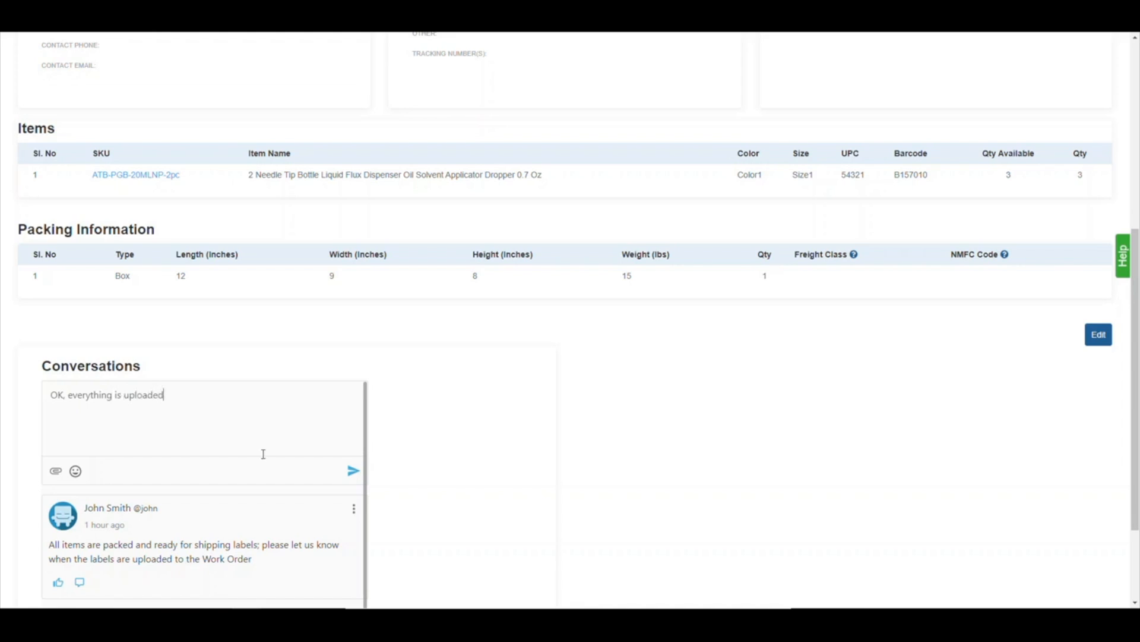
left_click(352, 471)
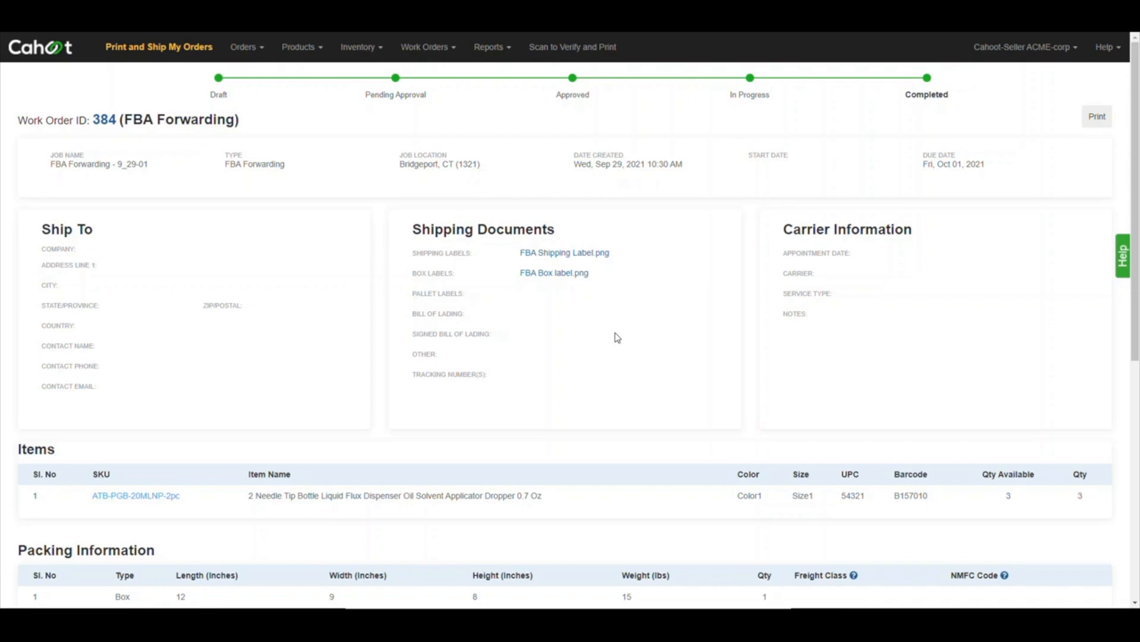
scroll(616, 336, "down", 7)
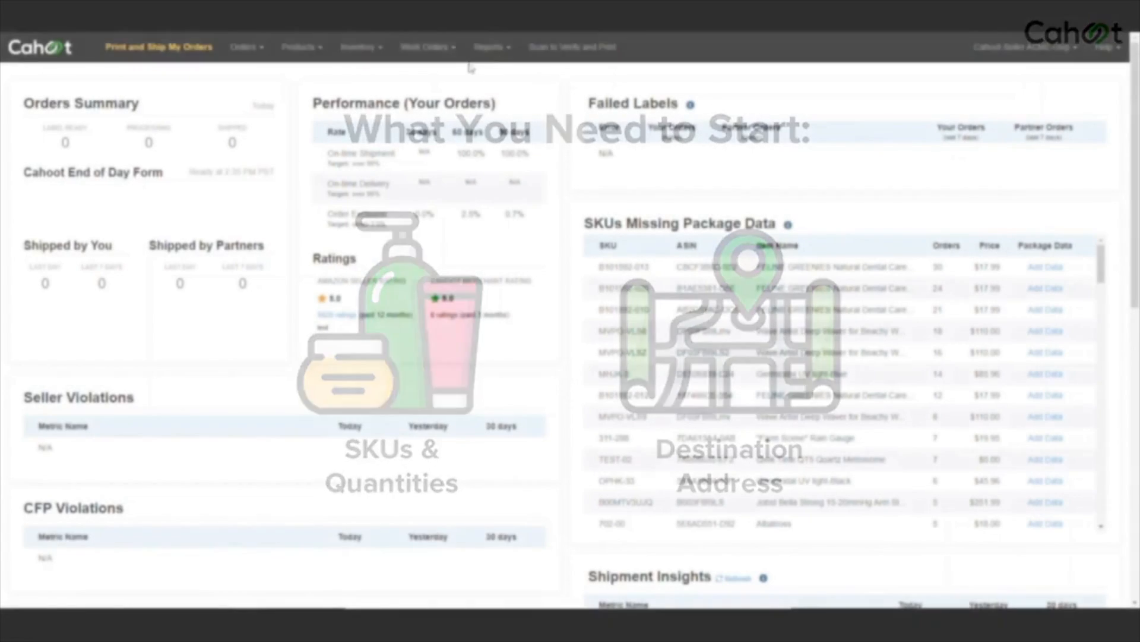
Show all work orders assigned to partners and start a new Inventory Removal work order
left_click(440, 53)
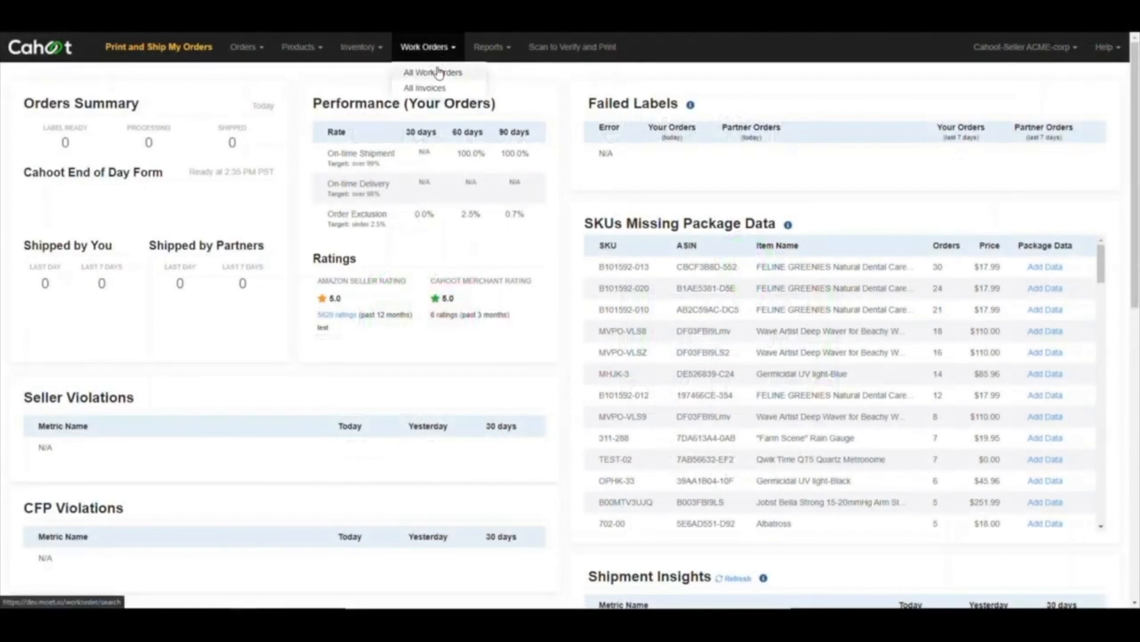
left_click(440, 72)
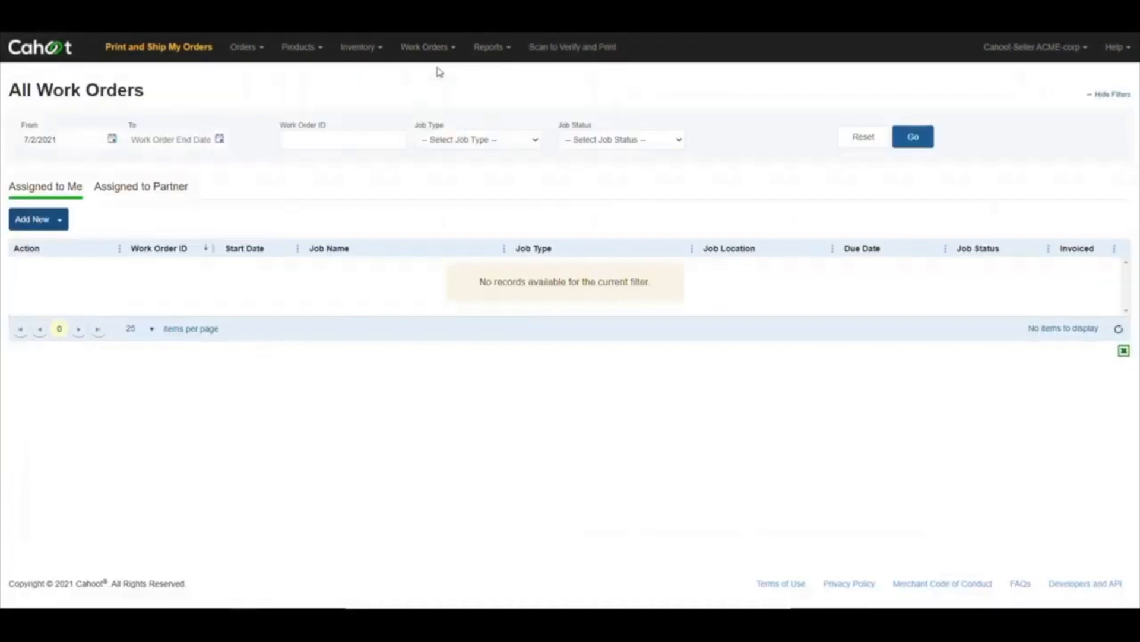
left_click(158, 201)
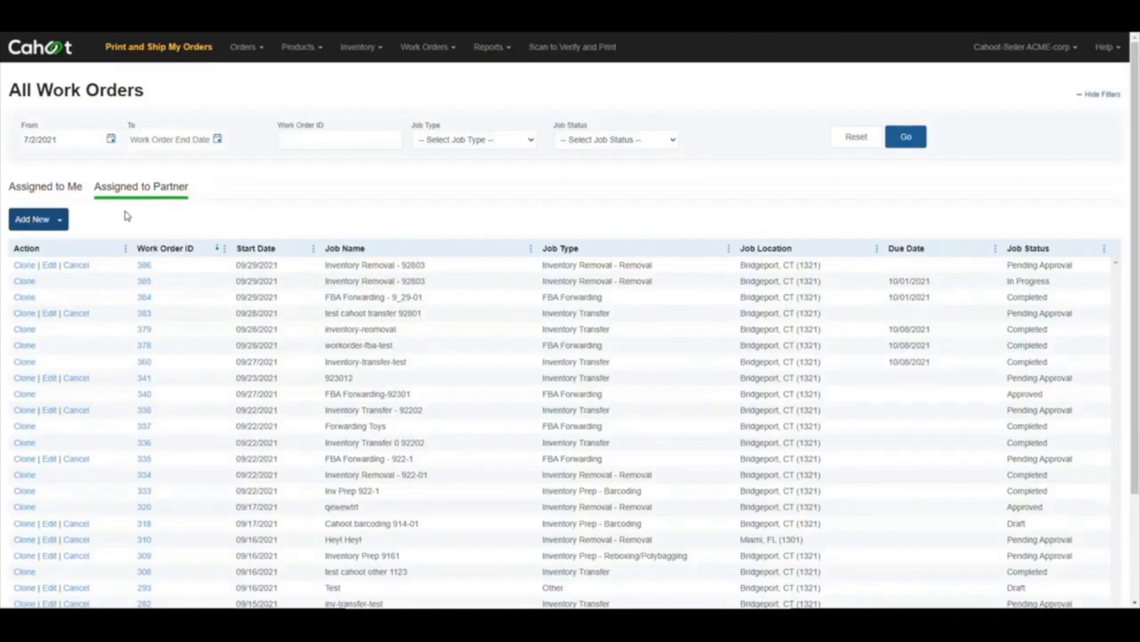
left_click(60, 221)
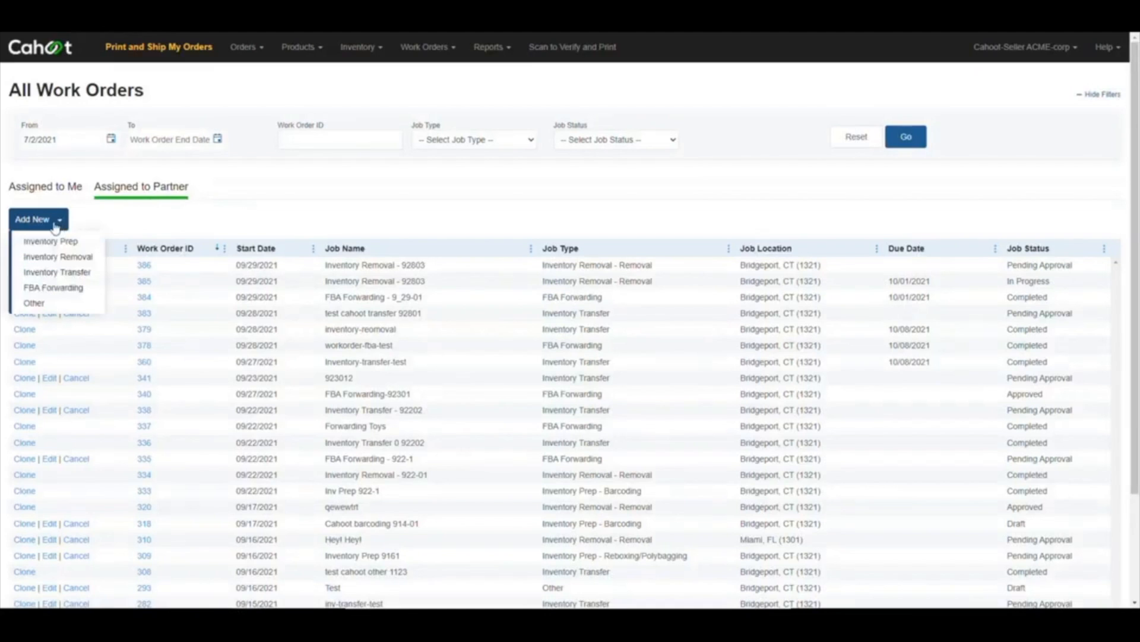
left_click(58, 256)
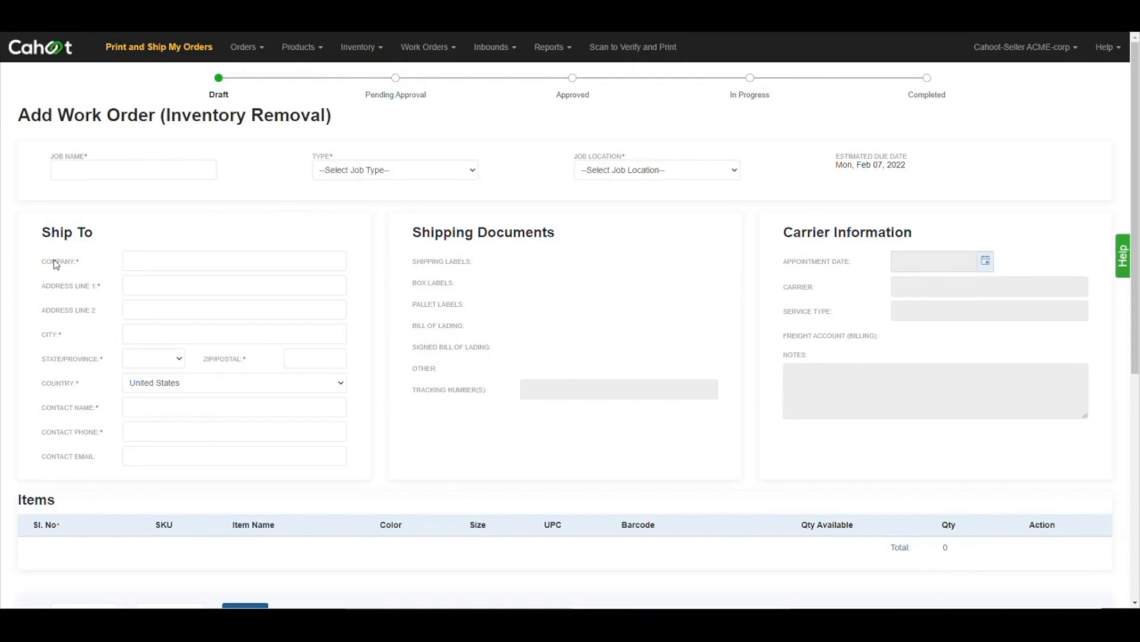
Name the removal job "Inventory Removal - 930-01", with type Inventory Removal - Removal and job location Bridgeport, CT (1321)
left_click(134, 170)
type("Inventory Removal - 930-01")
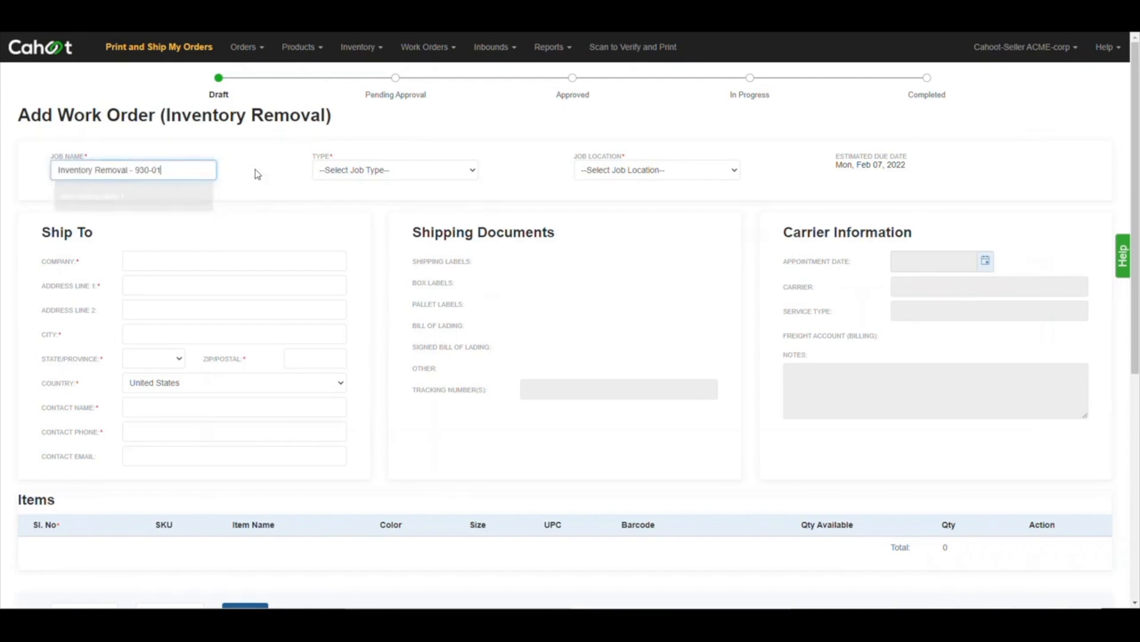
left_click(340, 171)
left_click(344, 197)
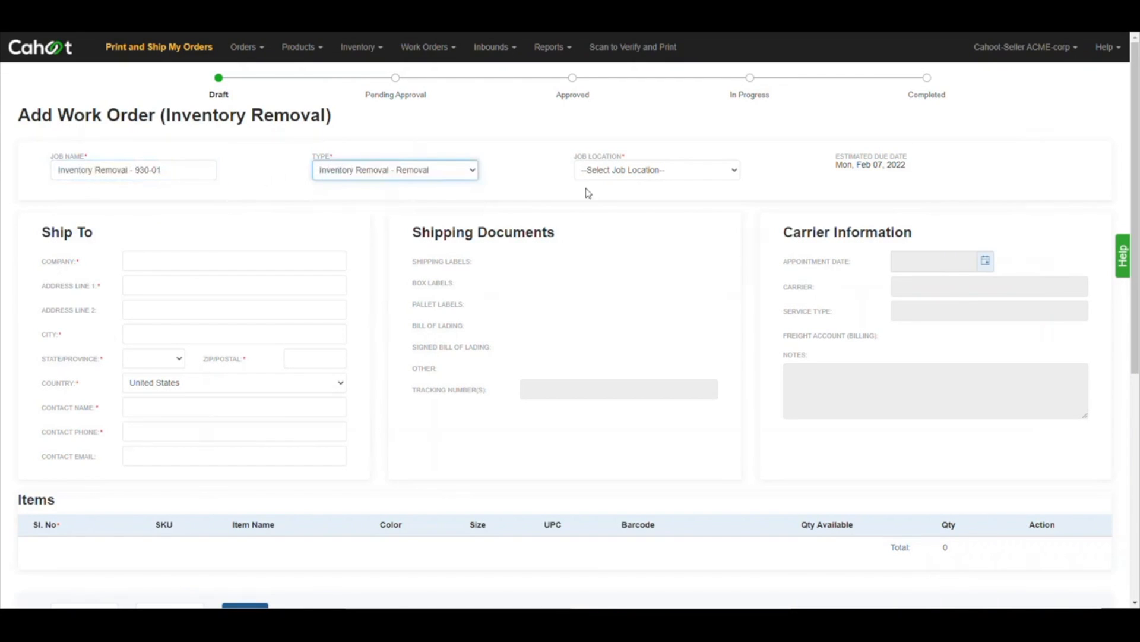
left_click(615, 171)
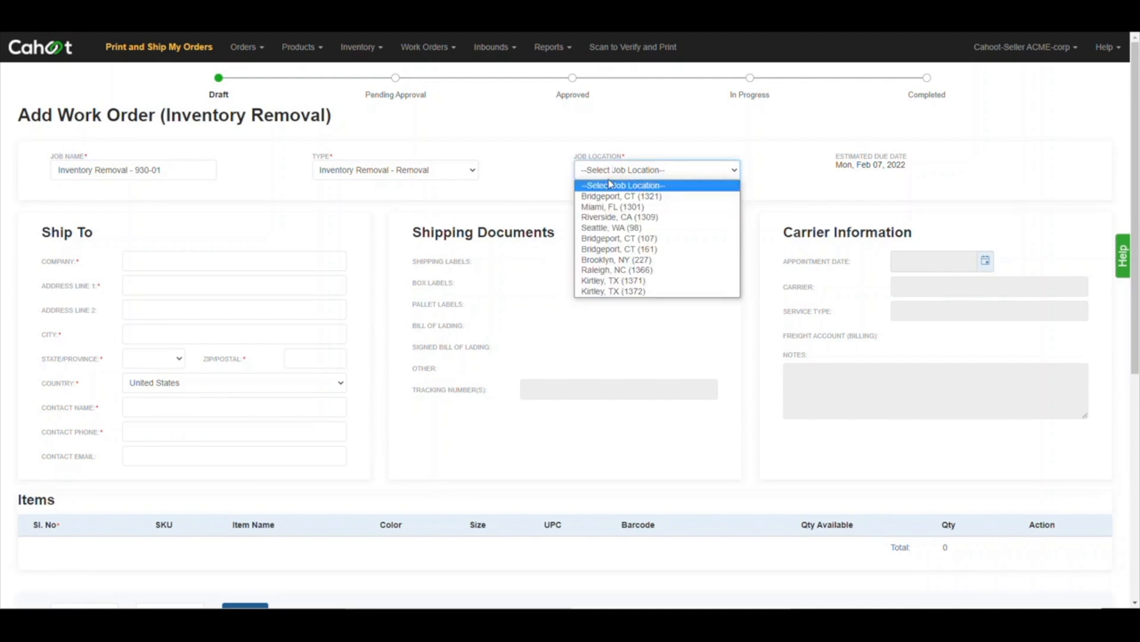
left_click(609, 195)
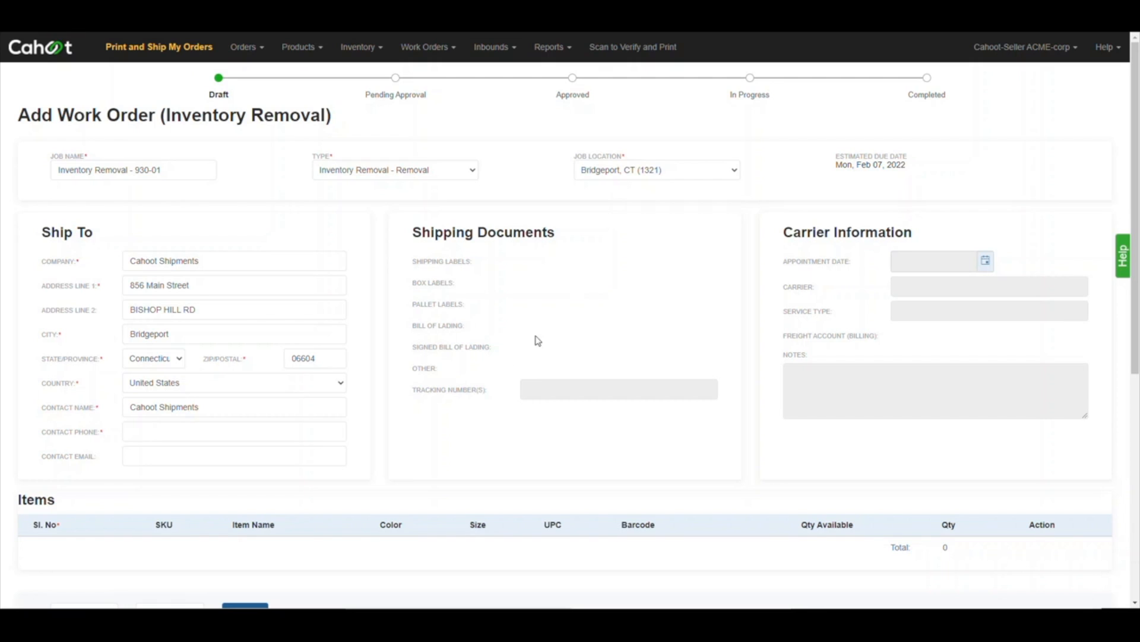
Enter the contact's phone number in the ship-to details and add item ATB-PGB-20MLNP-2pc with quantity 3 to the work order
left_click(316, 429)
type("1234567890")
left_click(360, 432)
scroll(416, 427, "down", 5)
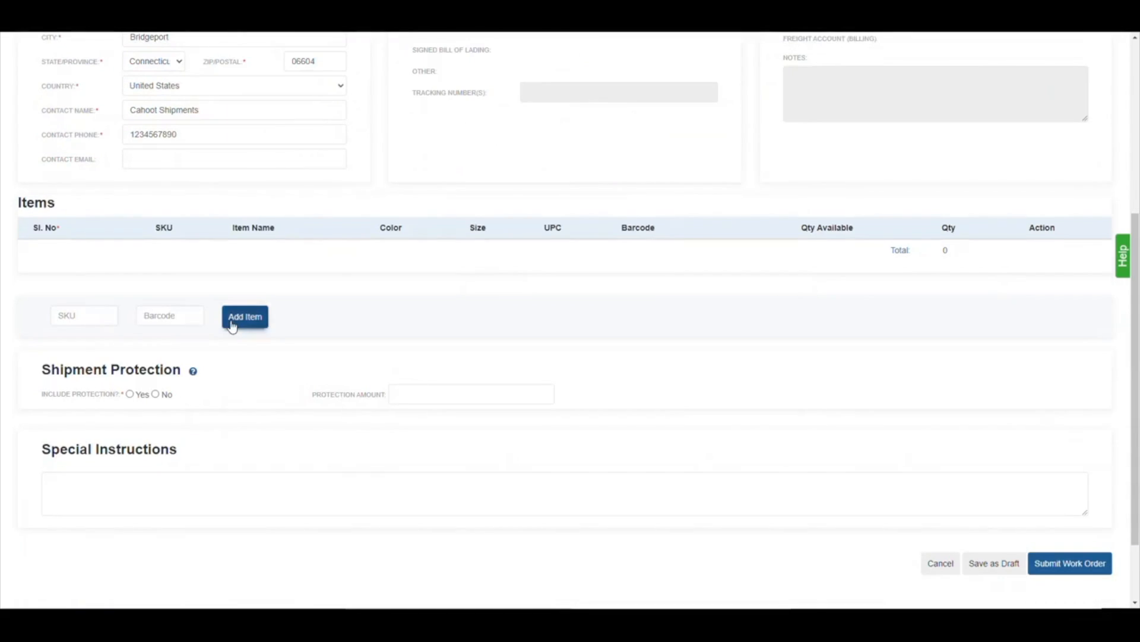
left_click(231, 326)
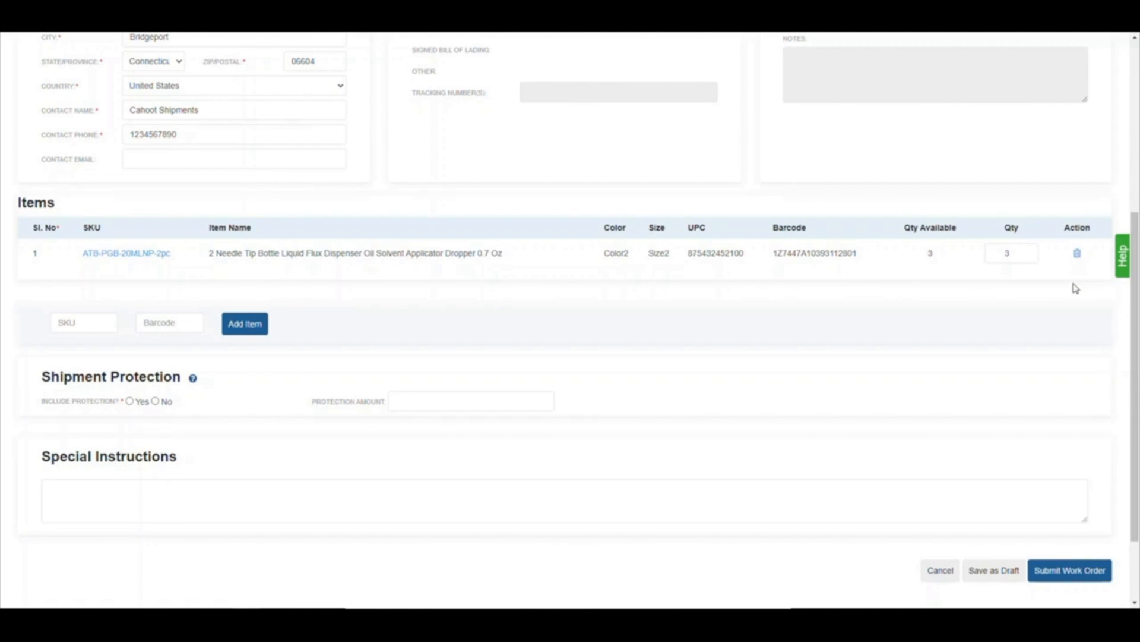
Include shipment protection with an amount of 1200 and add the special instruction "these SKUs are fragile and should not be double stacked"
scroll(1072, 285, "down", 2)
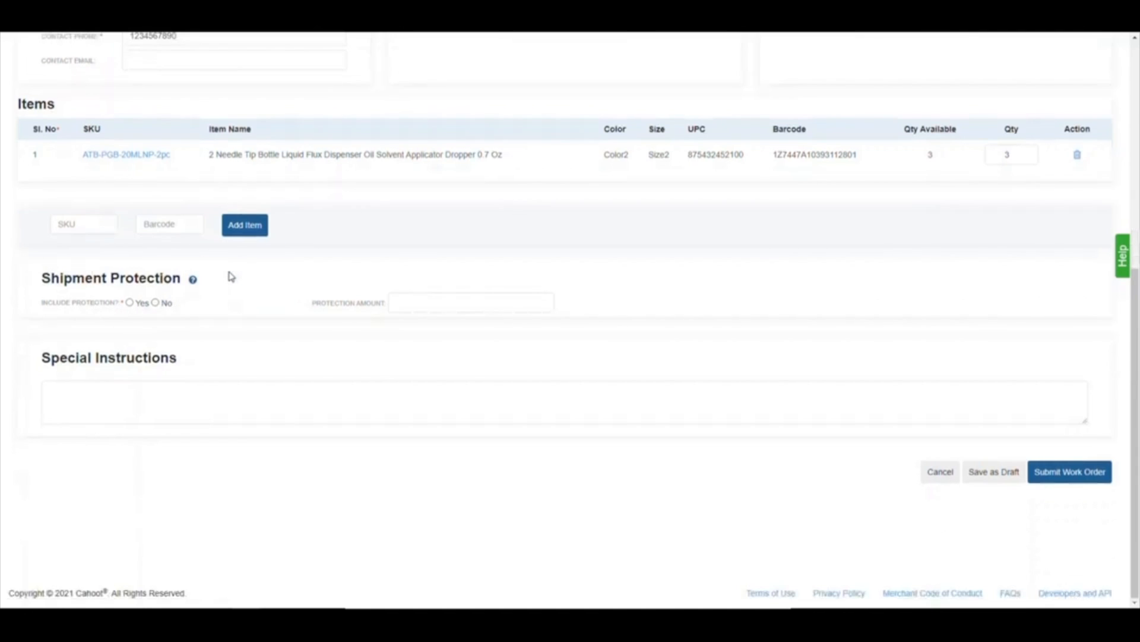
left_click(130, 303)
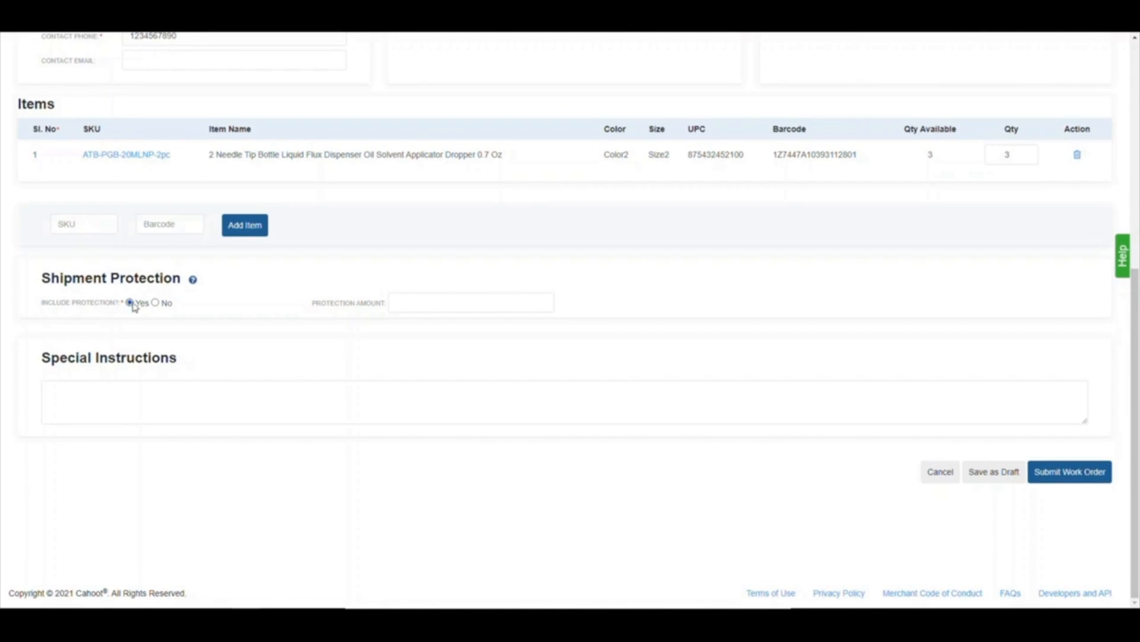
left_click(415, 303)
type("1200")
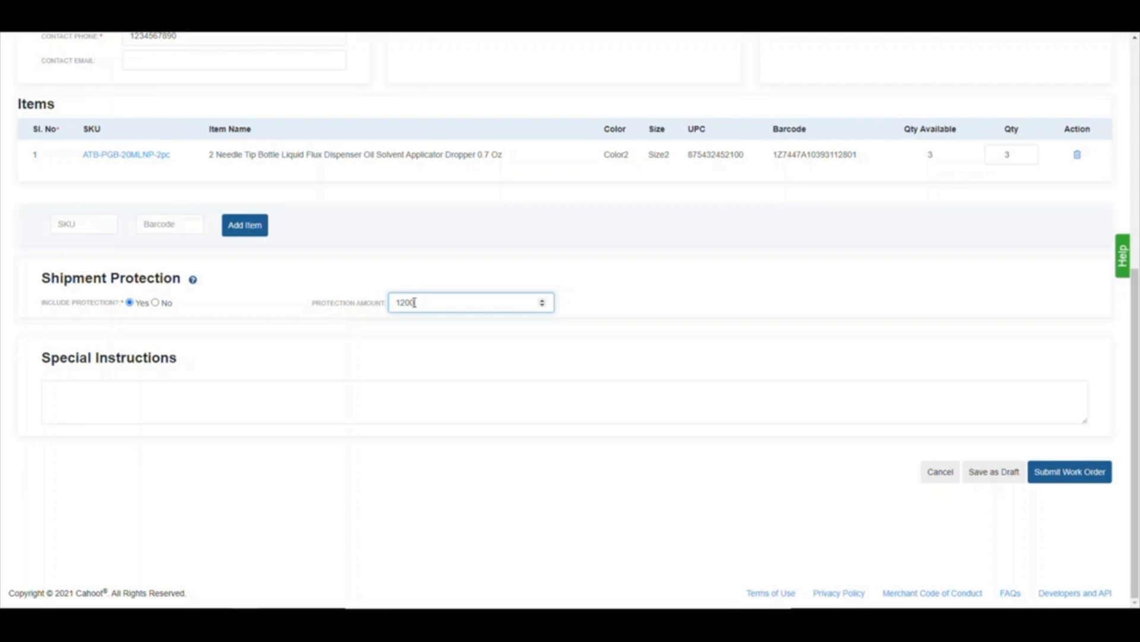
left_click(286, 401)
type("these SKUs are fragile and should not be double stacked")
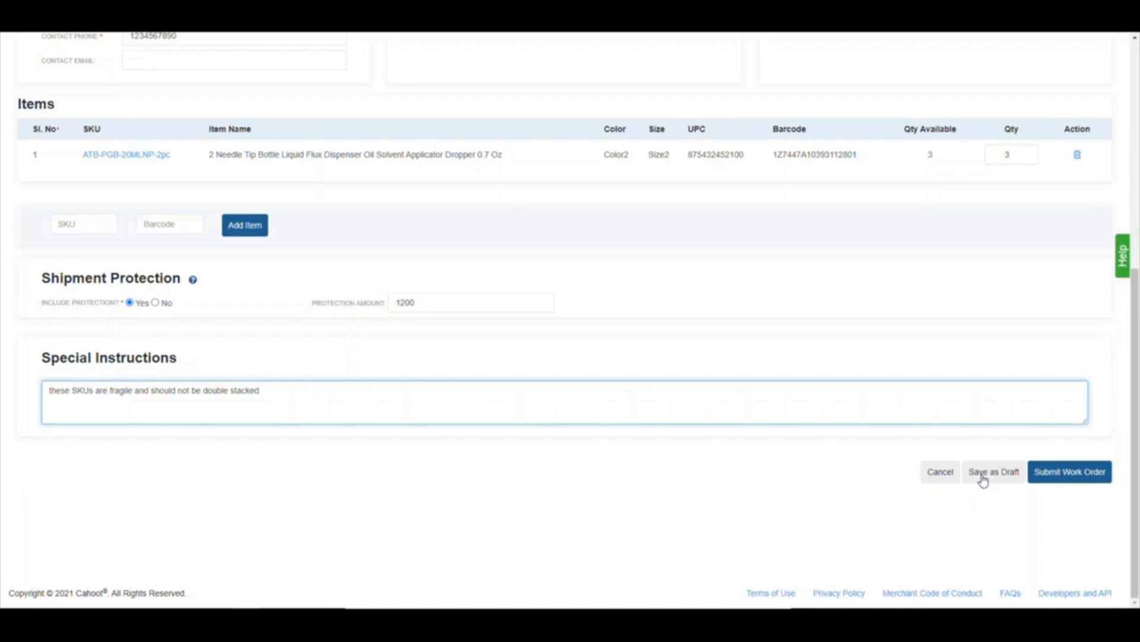
Submit the Inventory Removal work order and review its packing information, conversations and shipping documents
left_click(1046, 475)
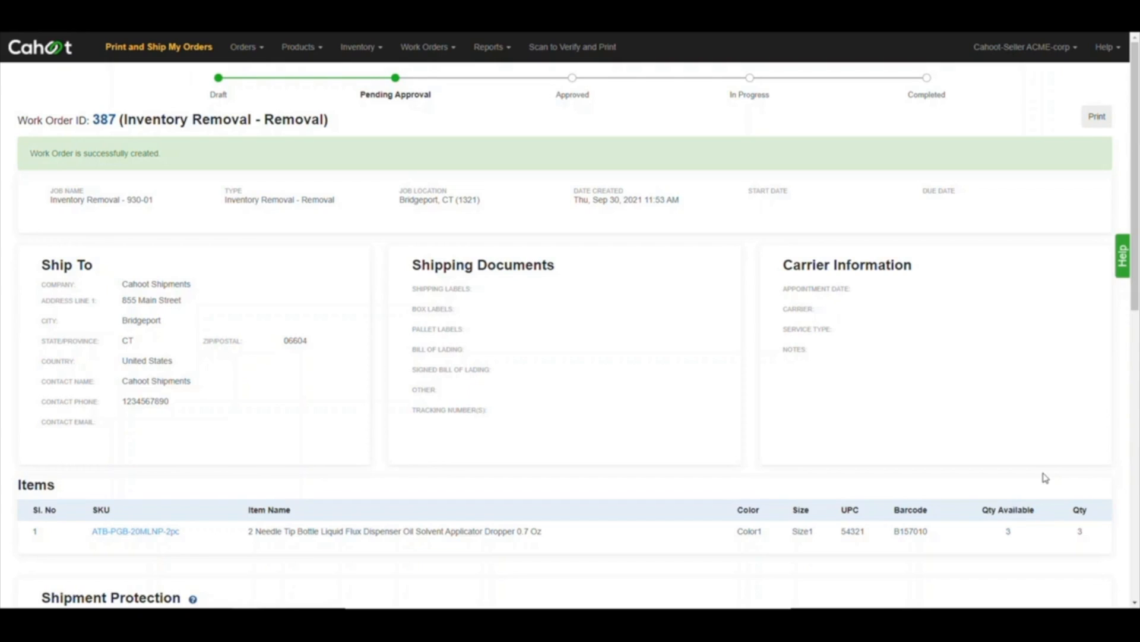
scroll(632, 113, "down", 10)
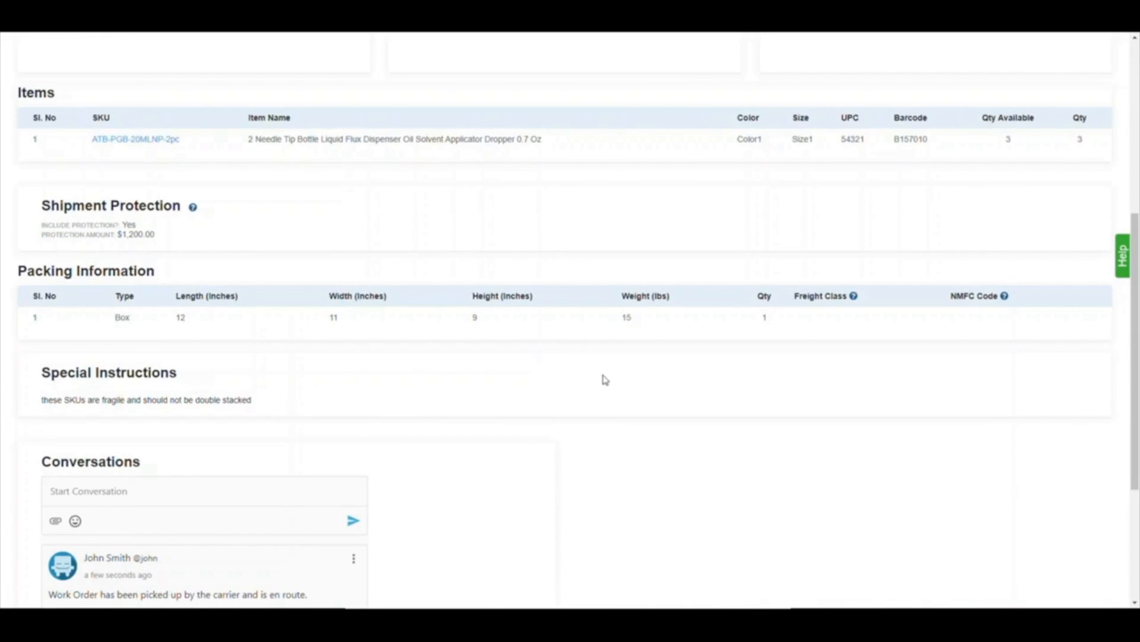
scroll(606, 377, "up", 6)
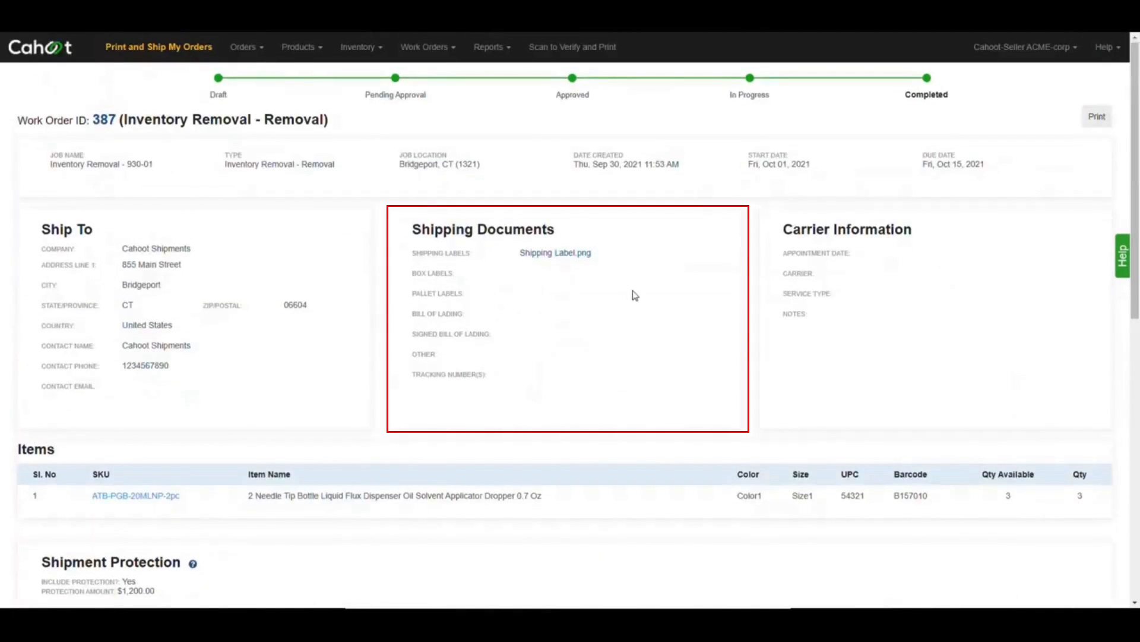